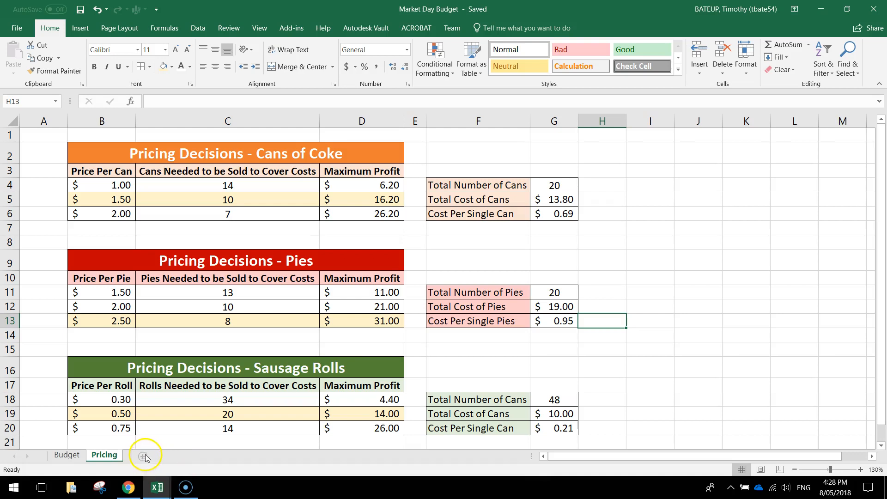
# Add a new worksheet after the Pricing sheet and name it Profit
pyautogui.click(142, 458)
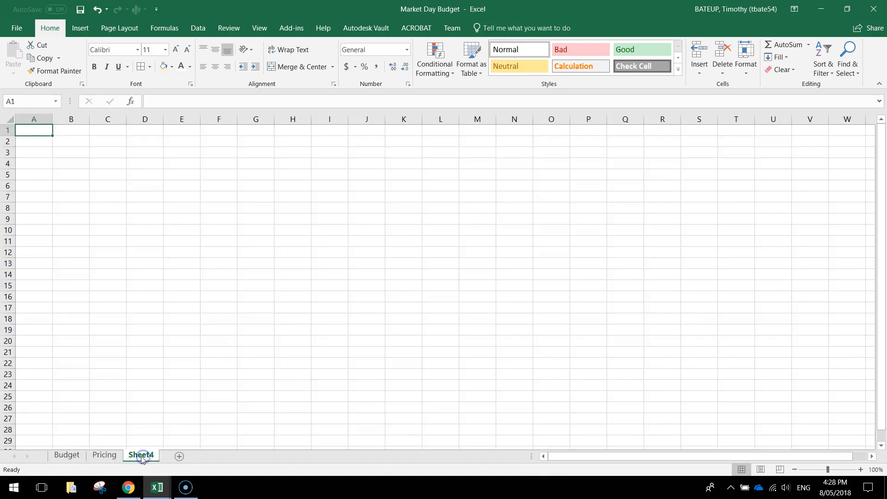
pyautogui.doubleClick(143, 455)
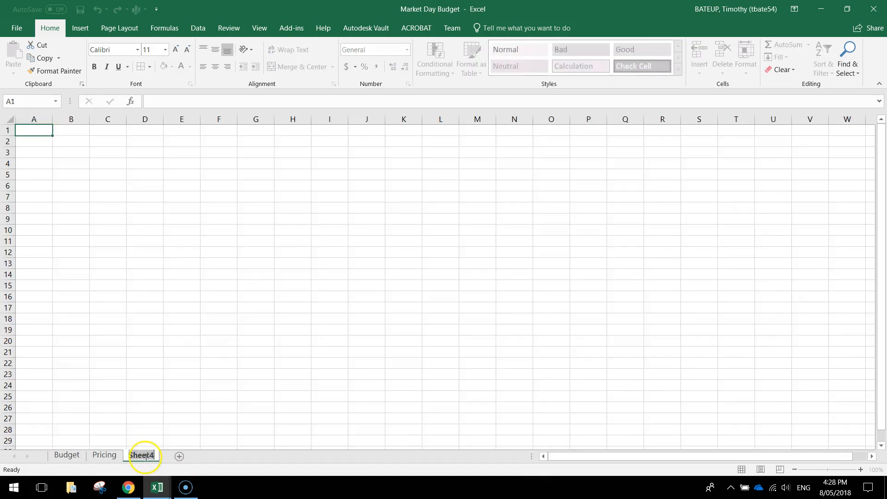
pyautogui.press('Return')
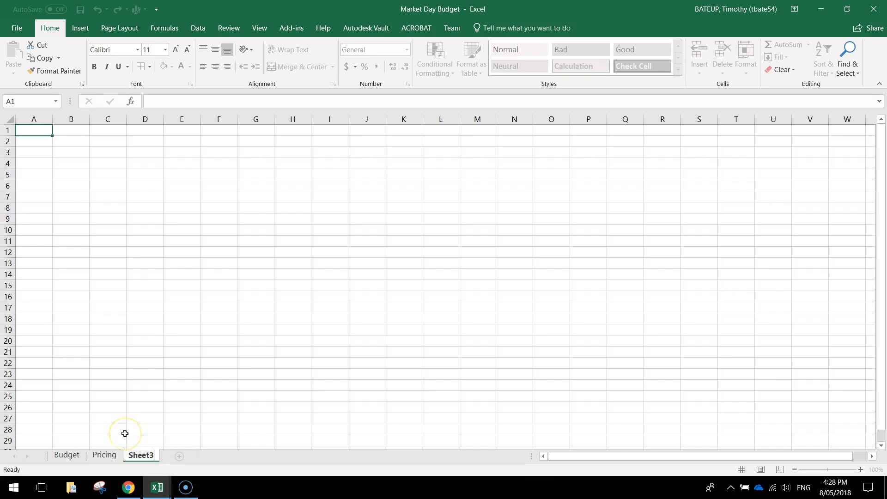
pyautogui.write('Profit')
pyautogui.press('Return')
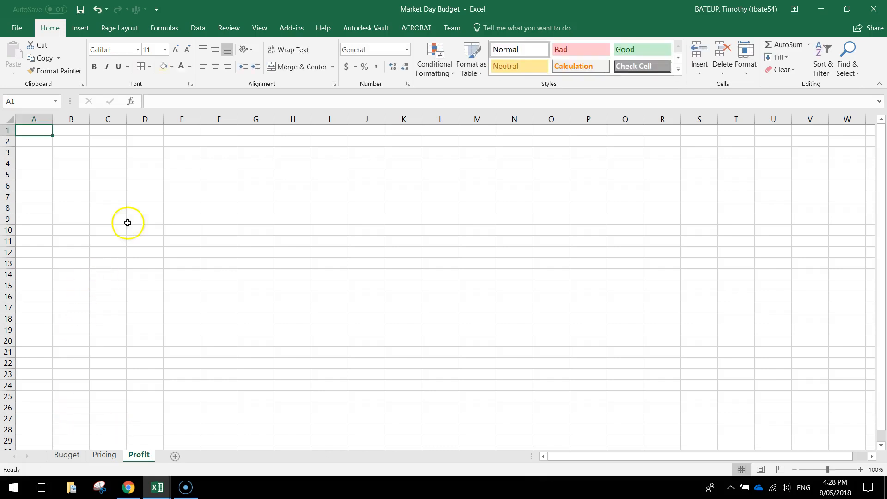
# Enter the table title "Predicted Profit" in cell B2 of the Profit sheet
pyautogui.click(69, 141)
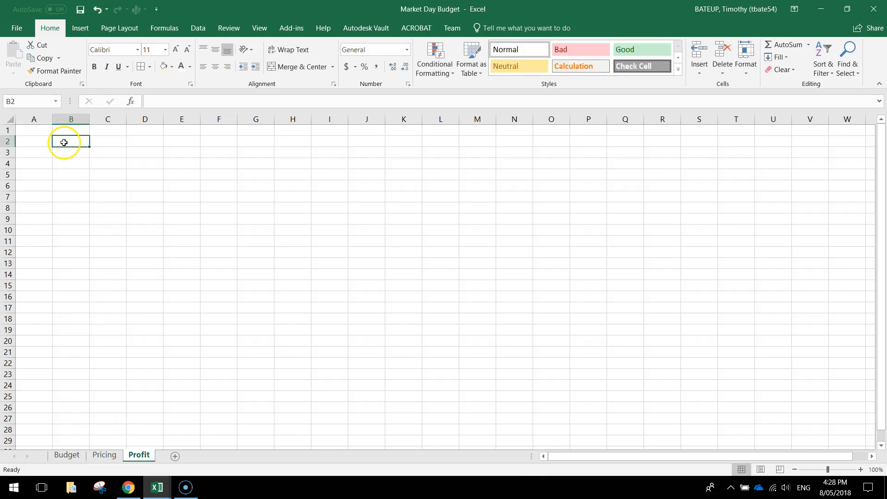
pyautogui.scroll(5, 64, 142)
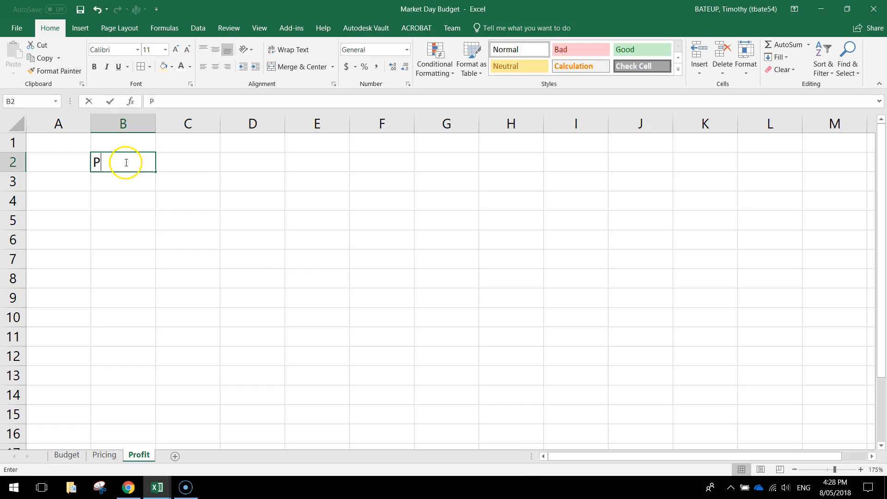
pyautogui.write('redicted Profit')
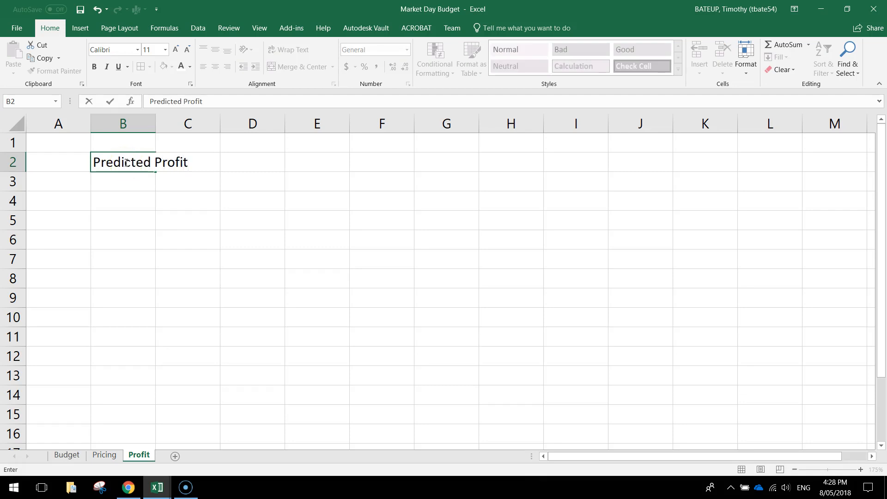
pyautogui.press('Return')
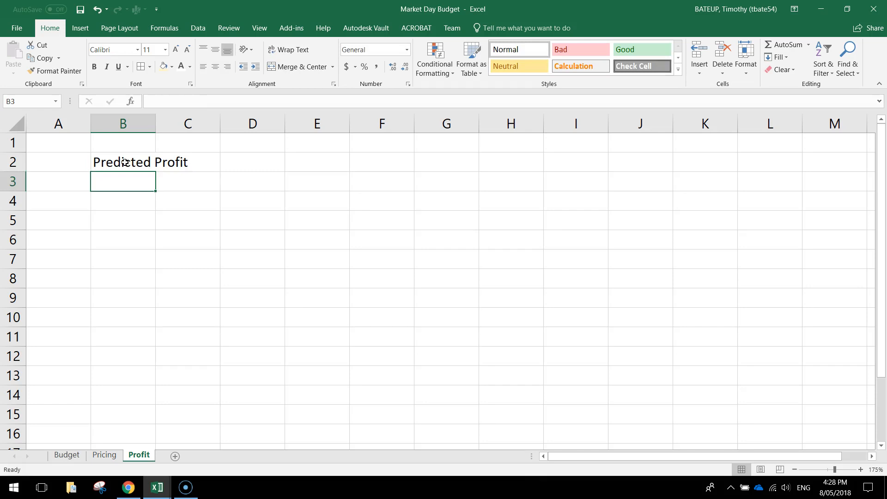
# Enter the headings Item Sold, Cost Per Individual Item, Selling Price, Quantity and Total in cells B3 to F3
pyautogui.write('Item Sold')
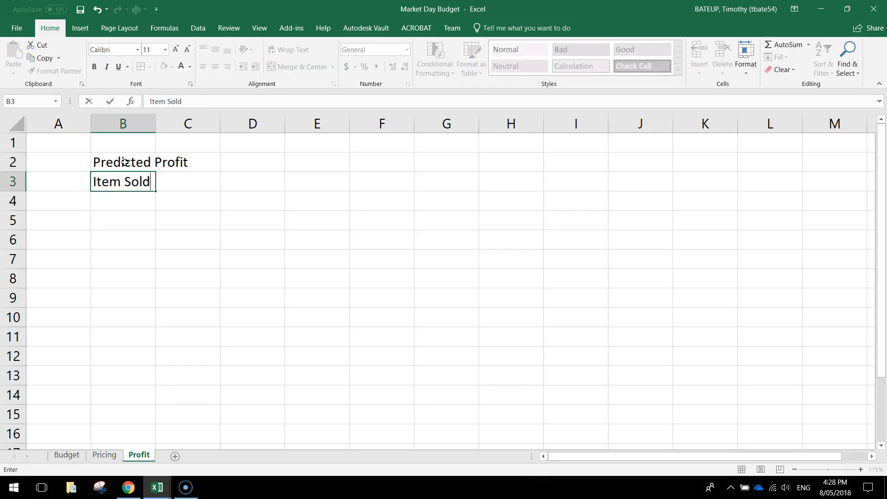
pyautogui.press('Tab')
pyautogui.write('Cost')
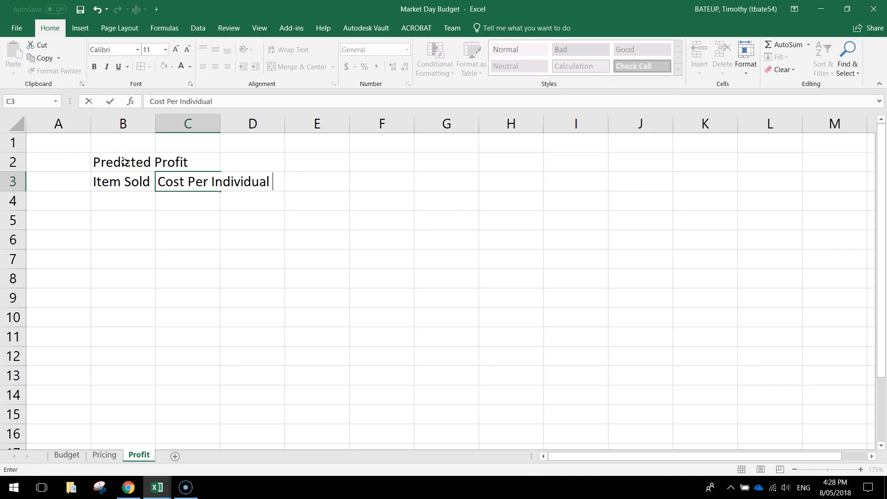
pyautogui.press('Tab')
pyautogui.write('Se')
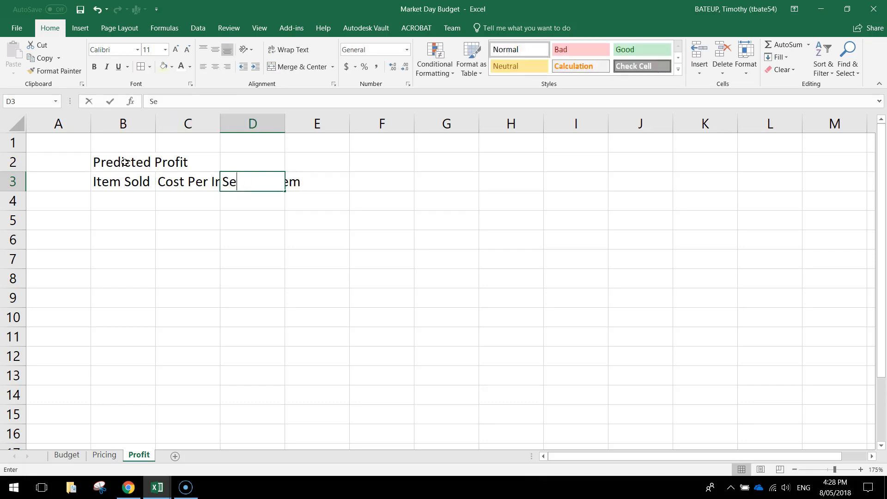
pyautogui.press('Tab')
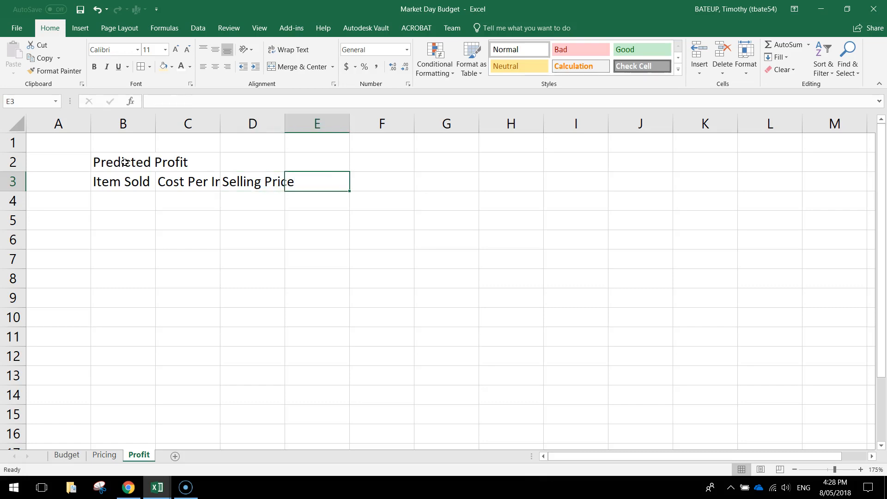
pyautogui.write('Quantit')
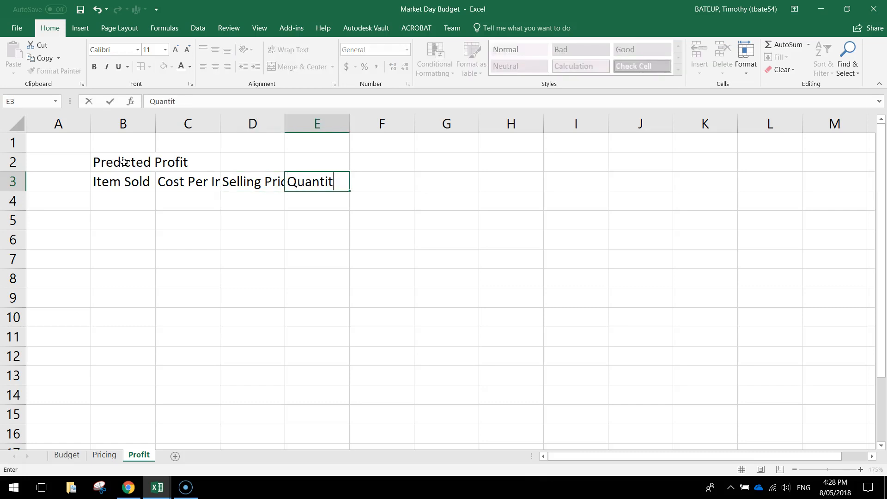
pyautogui.press('Tab')
pyautogui.write('Total')
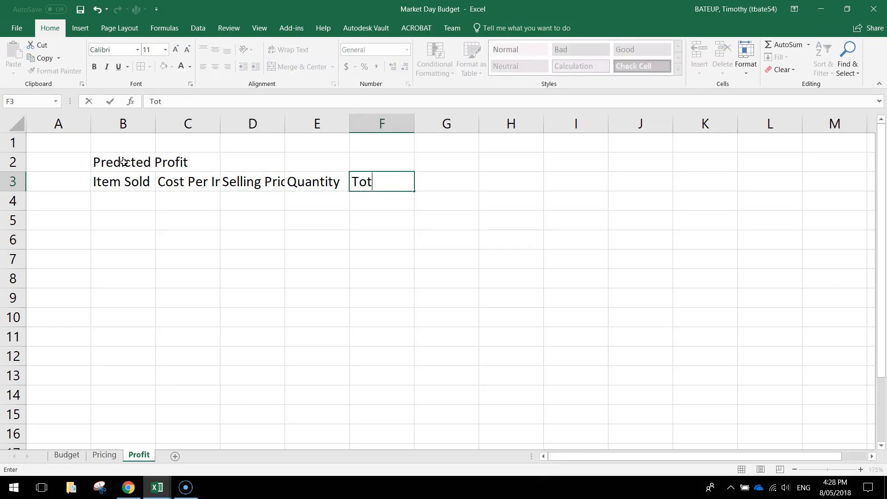
pyautogui.press('Return')
# Adjust the widths of columns B to E to suit their headings
pyautogui.moveTo(155, 123); pyautogui.dragTo(160, 123)
pyautogui.moveTo(226, 116); pyautogui.dragTo(279, 120)
pyautogui.moveTo(344, 122)
pyautogui.mouseDown()
pyautogui.moveTo(381, 120)
pyautogui.moveTo(359, 121)
pyautogui.mouseUp()
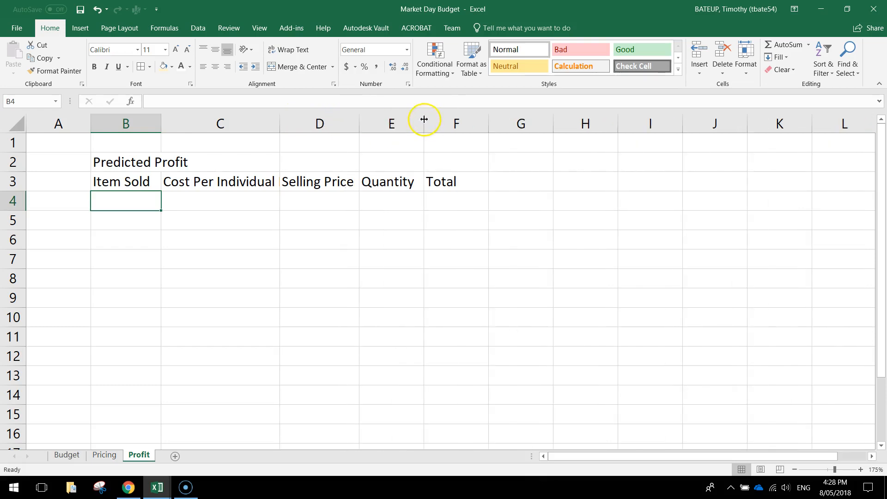
pyautogui.moveTo(424, 119)
pyautogui.mouseDown()
pyautogui.moveTo(411, 118)
pyautogui.moveTo(423, 121)
pyautogui.mouseUp()
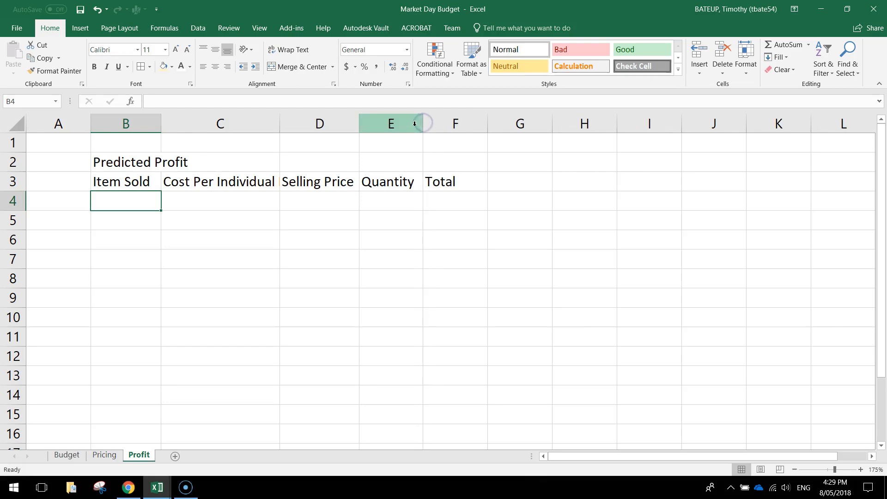
# Merge and center the Predicted Profit title across B2:F2 and make it bold at size 16
pyautogui.moveTo(126, 162); pyautogui.dragTo(453, 162)
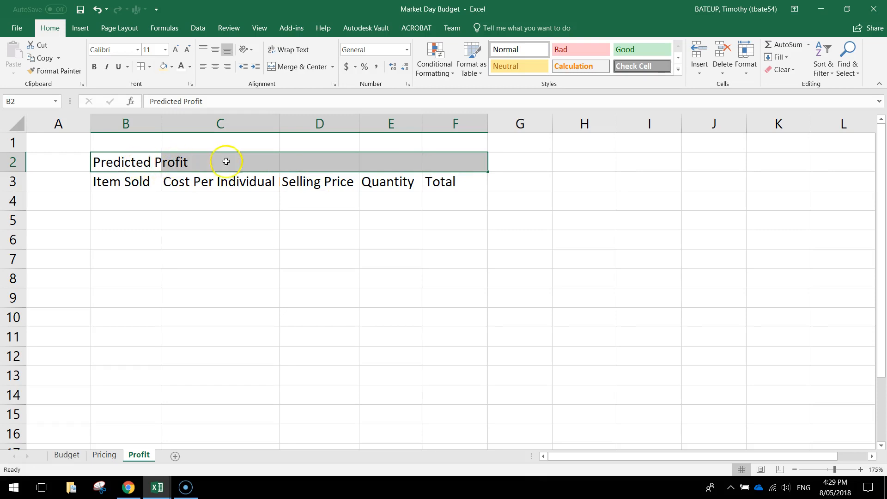
pyautogui.click(304, 67)
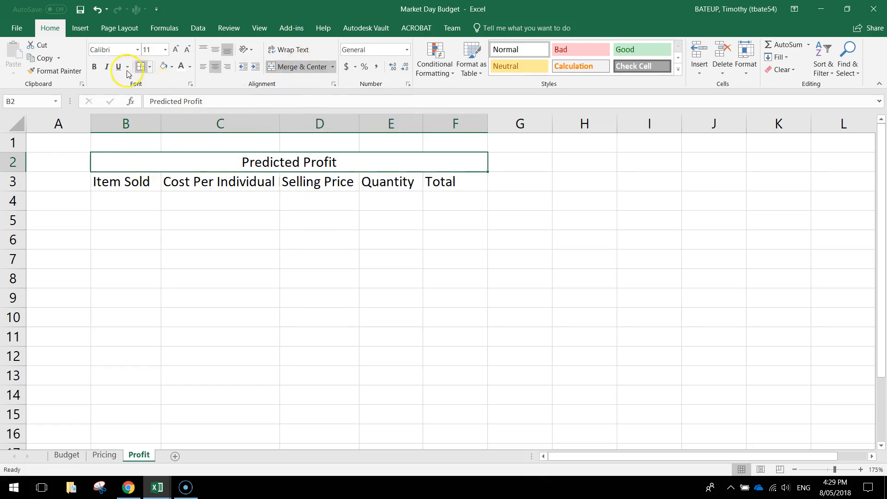
pyautogui.click(95, 68)
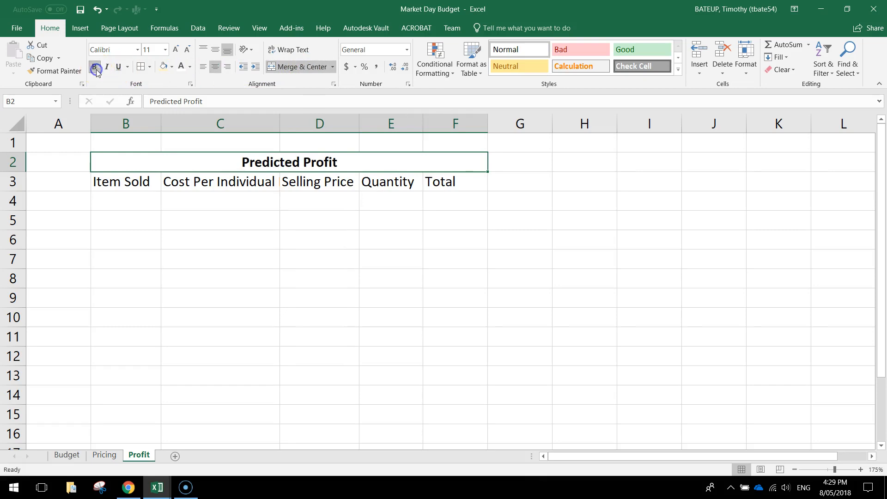
pyautogui.click(165, 50)
pyautogui.click(149, 129)
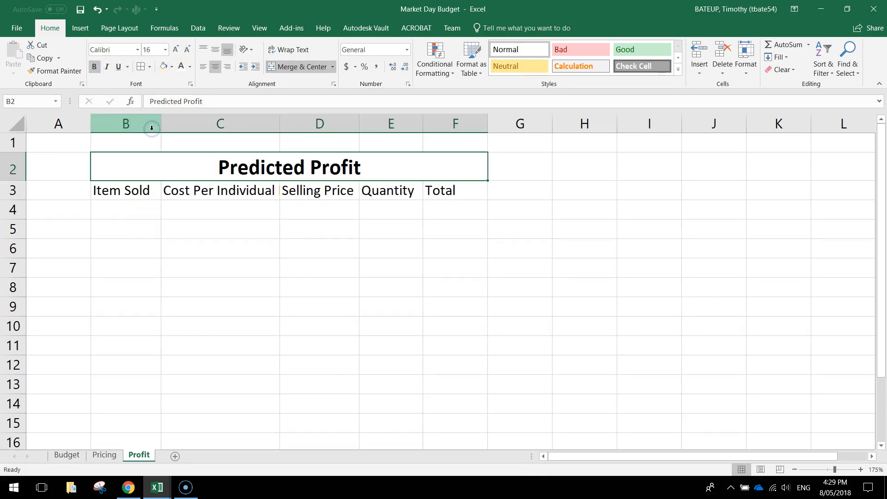
# Give the title cell a standard purple fill, white text and middle vertical alignment
pyautogui.click(172, 67)
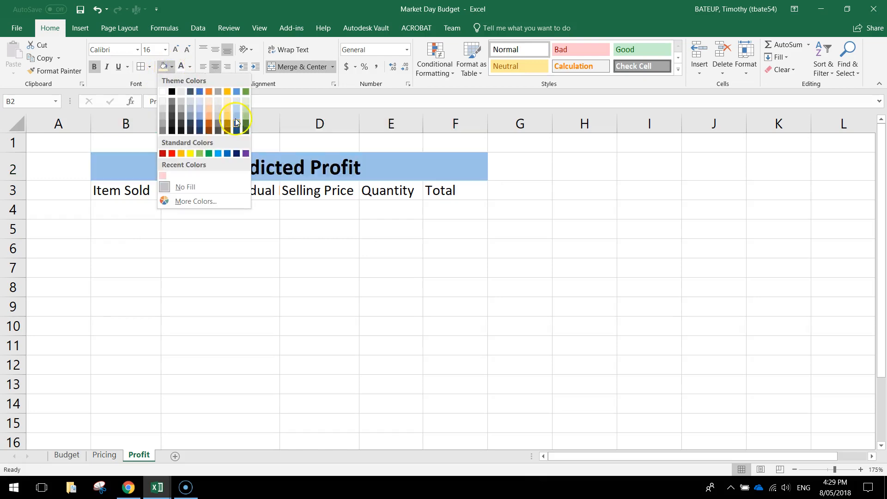
pyautogui.click(245, 153)
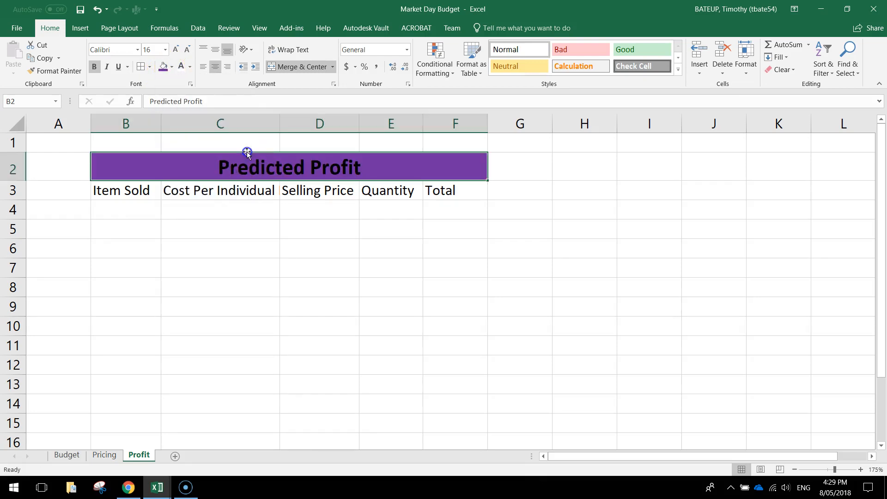
pyautogui.click(181, 66)
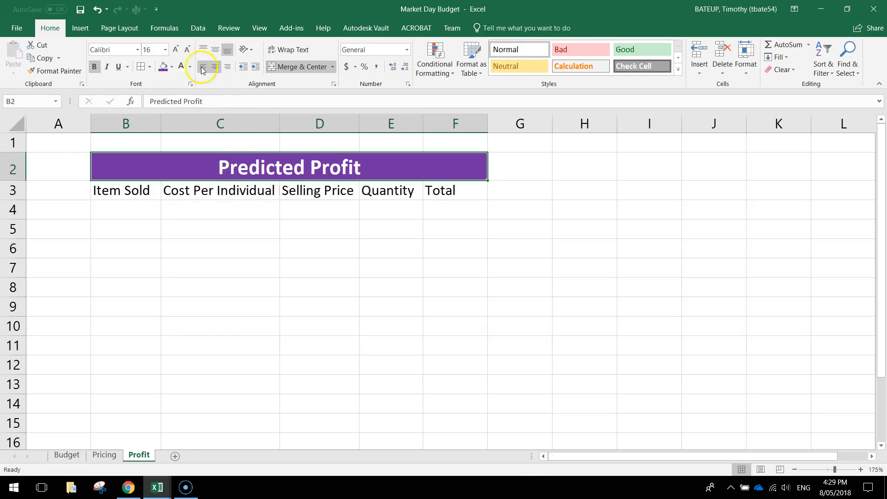
pyautogui.click(215, 51)
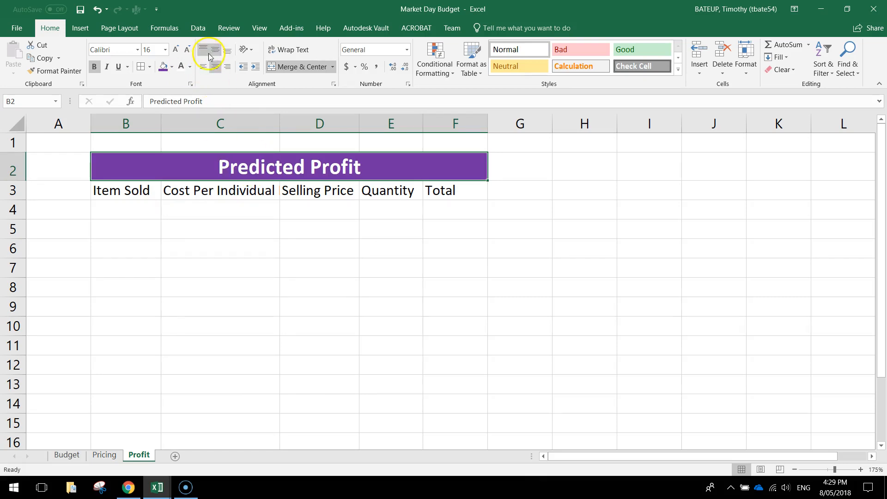
# Center the headings in B3:F3 both horizontally and vertically and make them bold
pyautogui.moveTo(123, 191); pyautogui.dragTo(178, 168)
pyautogui.click(179, 168)
pyautogui.moveTo(135, 192); pyautogui.dragTo(457, 190)
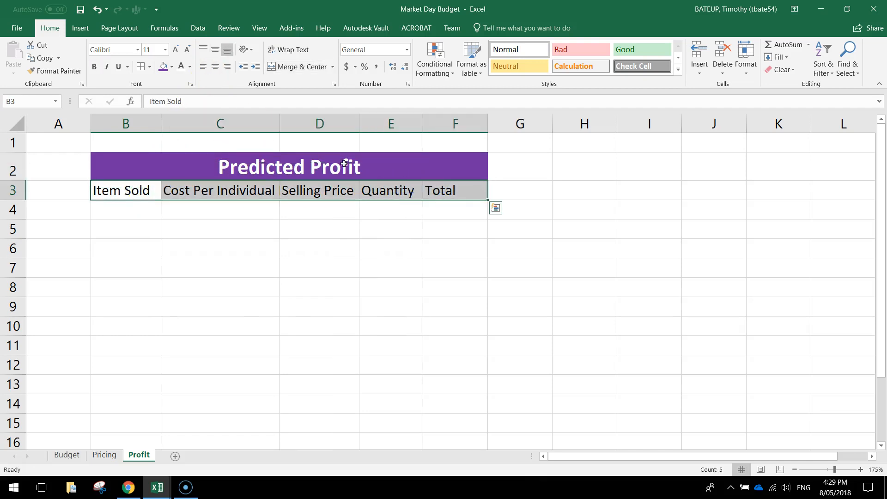
pyautogui.click(216, 49)
pyautogui.click(216, 68)
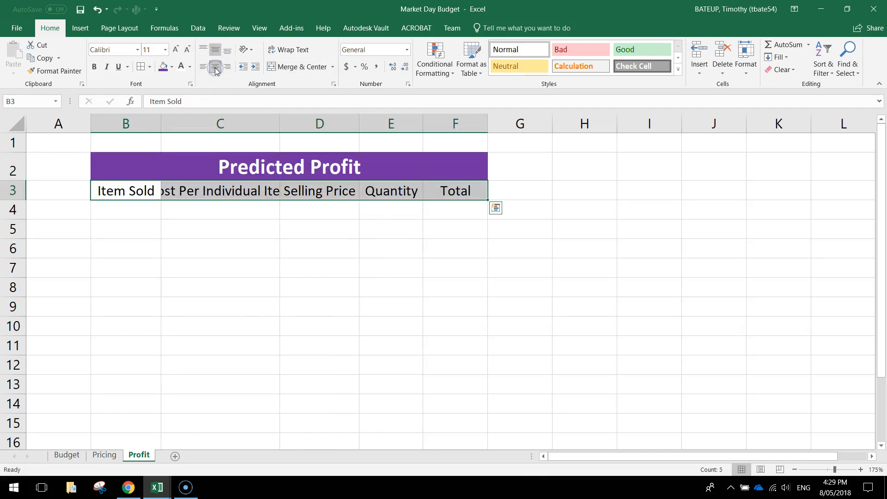
pyautogui.click(95, 67)
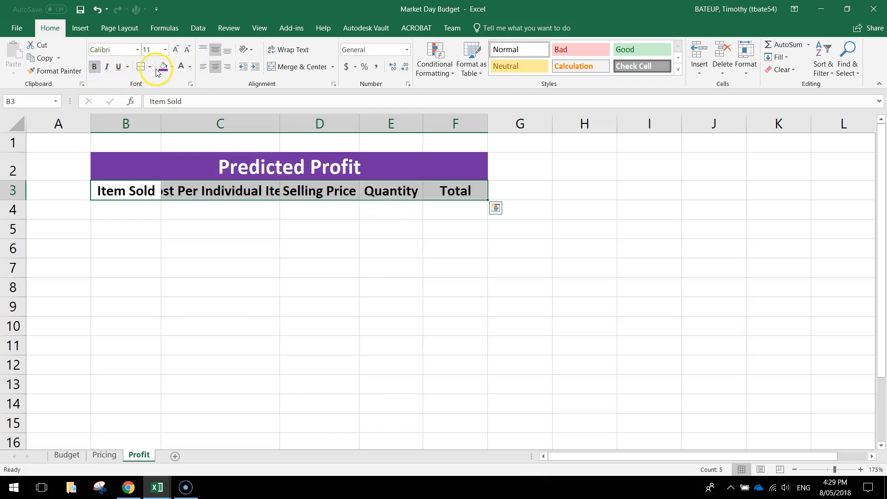
# Fill the heading row B3:F3 with a light lavender chosen from the additional standard colors
pyautogui.click(172, 68)
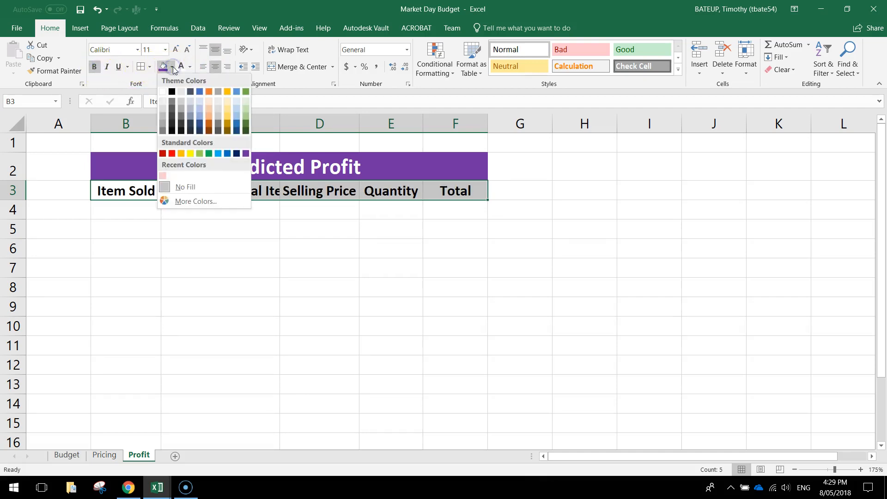
pyautogui.click(195, 200)
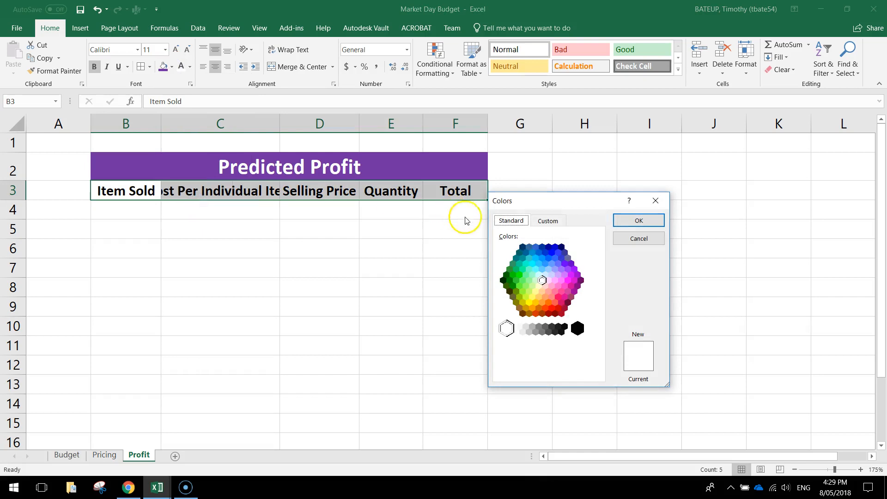
pyautogui.click(551, 275)
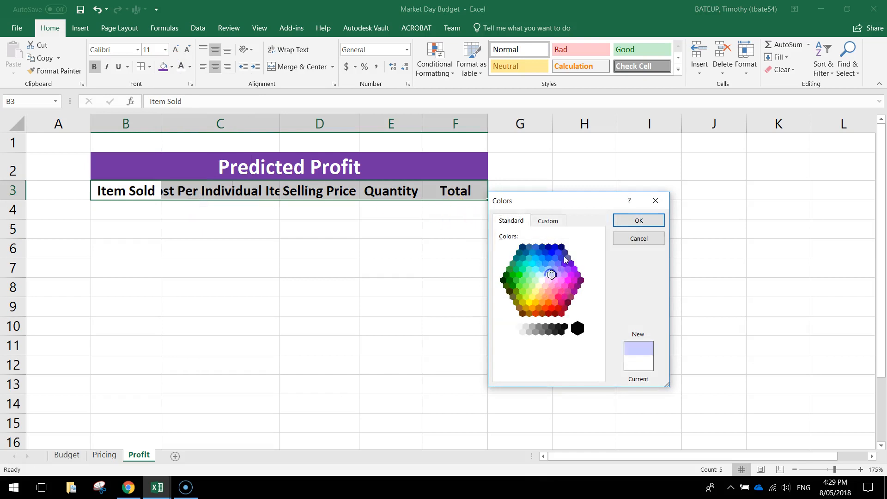
pyautogui.click(639, 221)
pyautogui.click(287, 231)
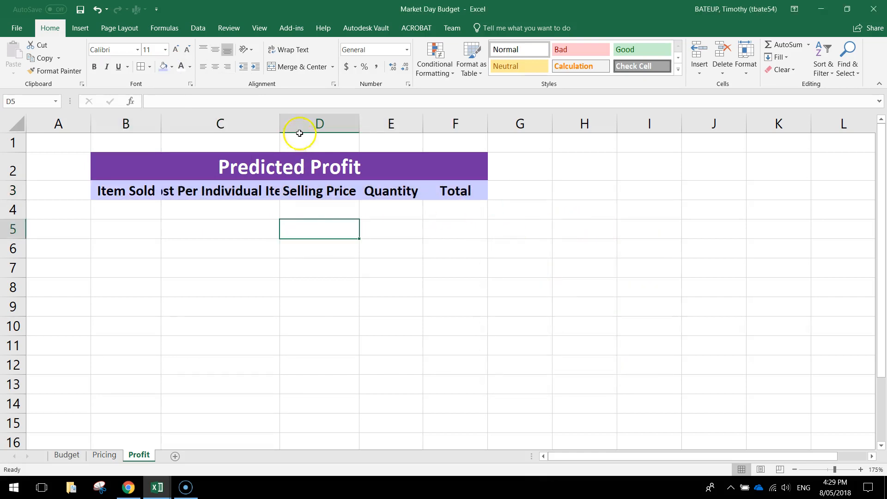
# Widen columns C and D so the bold Cost Per Individual Item and Selling Price headings fit
pyautogui.moveTo(280, 125); pyautogui.dragTo(321, 132)
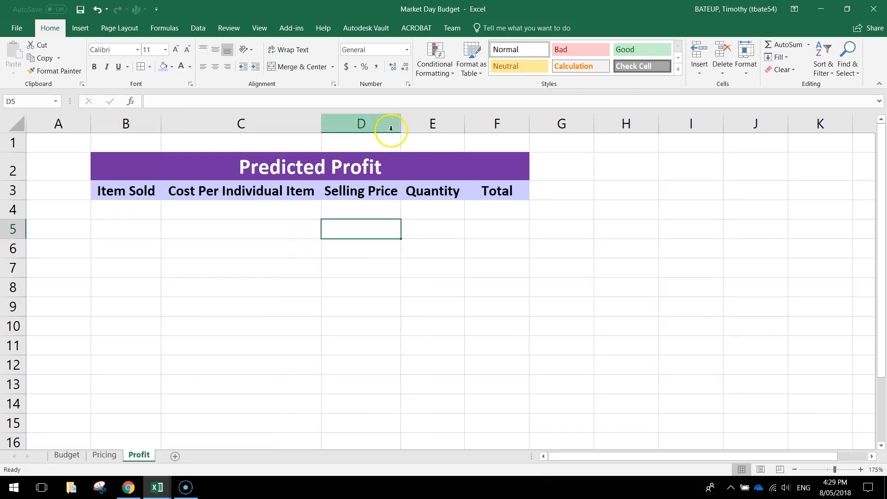
pyautogui.moveTo(401, 125); pyautogui.dragTo(409, 125)
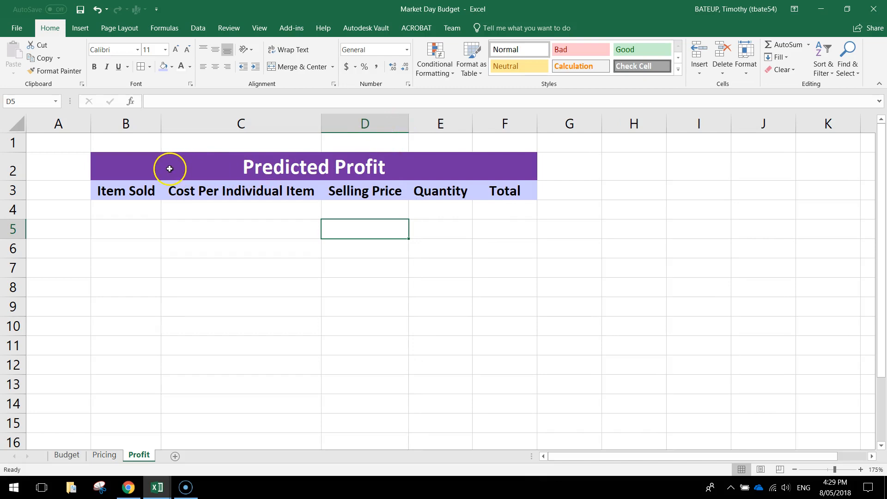
# Apply all borders to the title and heading rows, B2:F3
pyautogui.moveTo(148, 163); pyautogui.dragTo(147, 192)
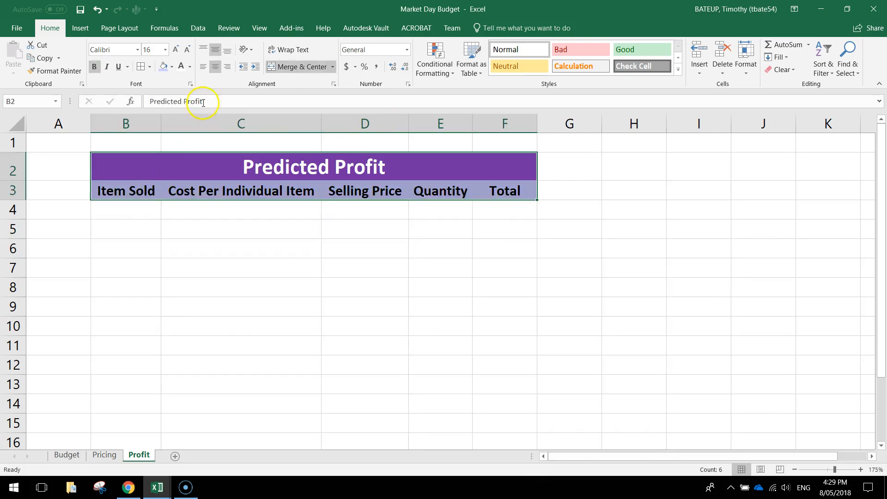
pyautogui.click(140, 67)
pyautogui.click(402, 308)
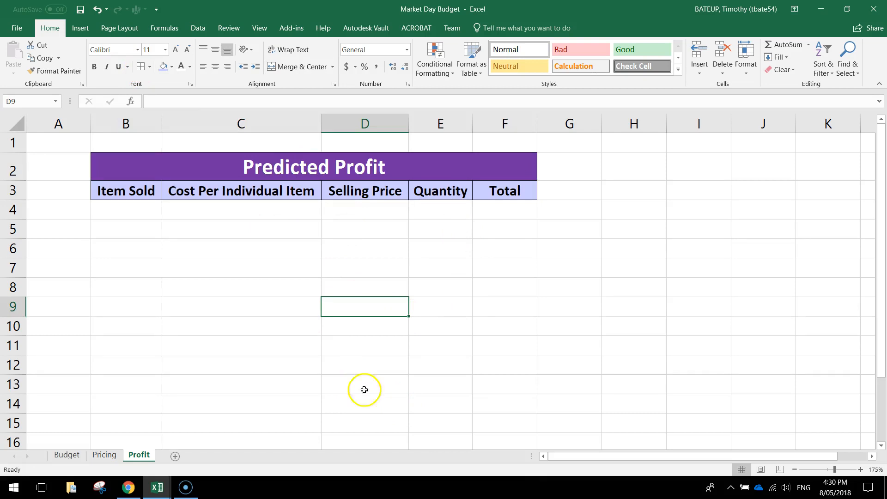
# List Can of Coke, Pie and Sausage Roll under Item Sold in B4:B6 and widen column B to fit the names
pyautogui.click(108, 213)
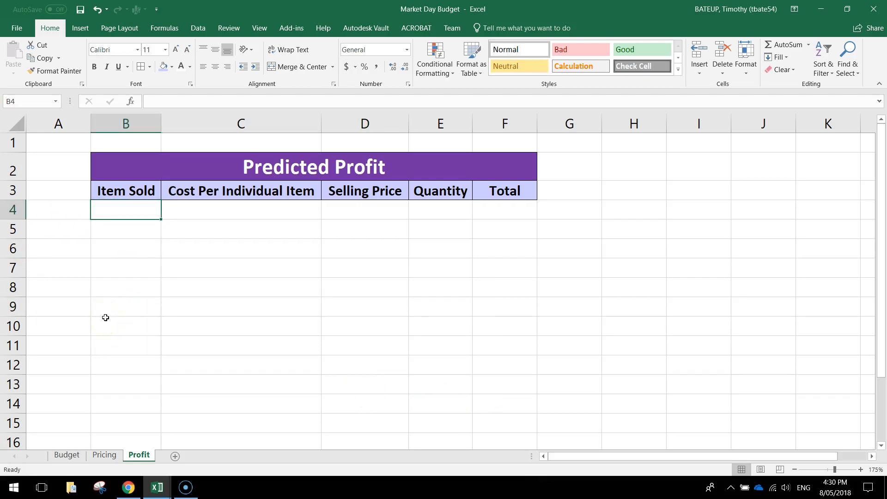
pyautogui.write('Can of Coke')
pyautogui.press('Return')
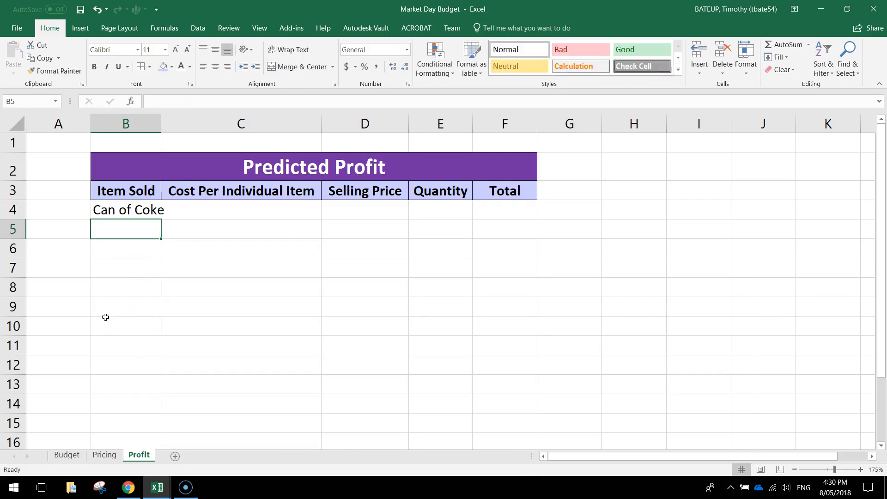
pyautogui.write('Pie')
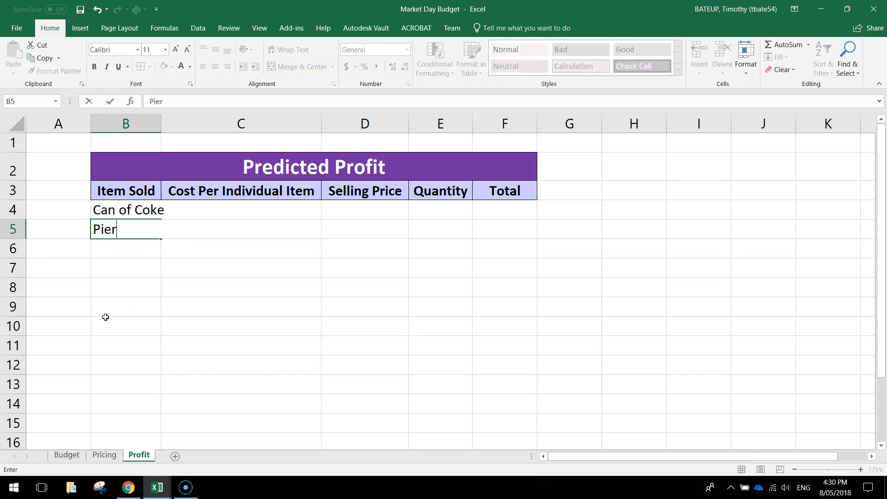
pyautogui.press('Return')
pyautogui.write('Sausage ')
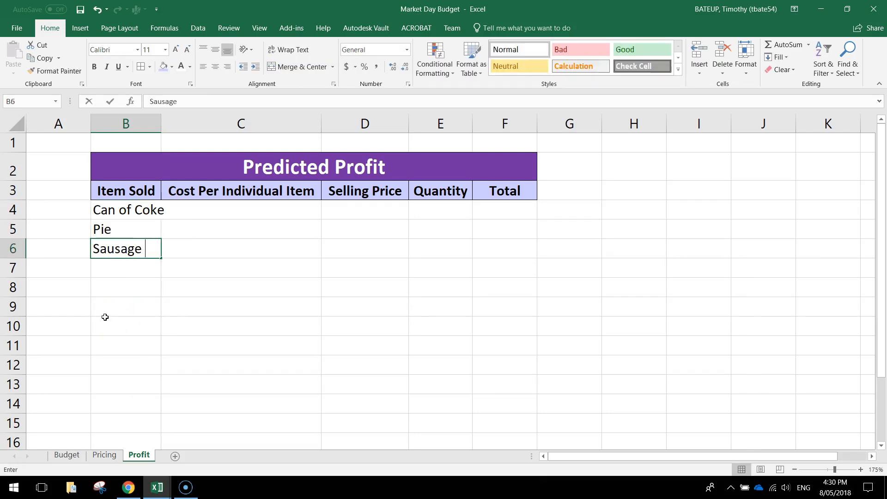
pyautogui.write('Roll')
pyautogui.click(124, 310)
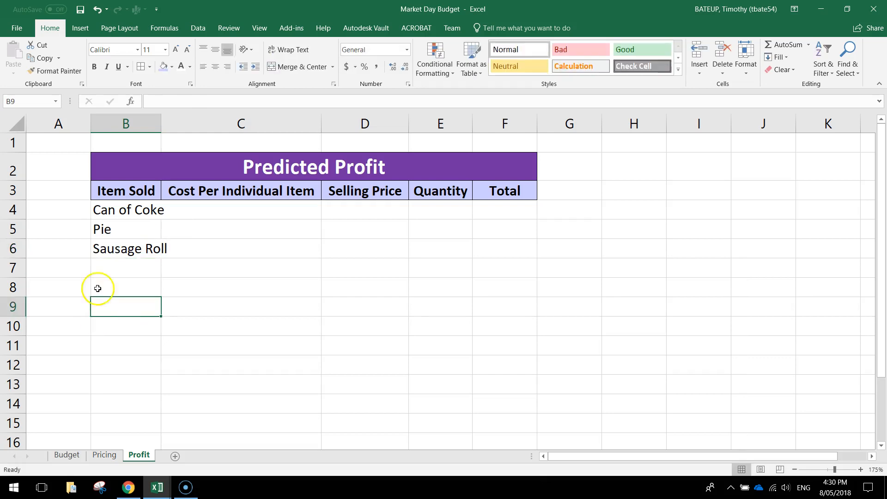
pyautogui.moveTo(163, 128); pyautogui.dragTo(176, 128)
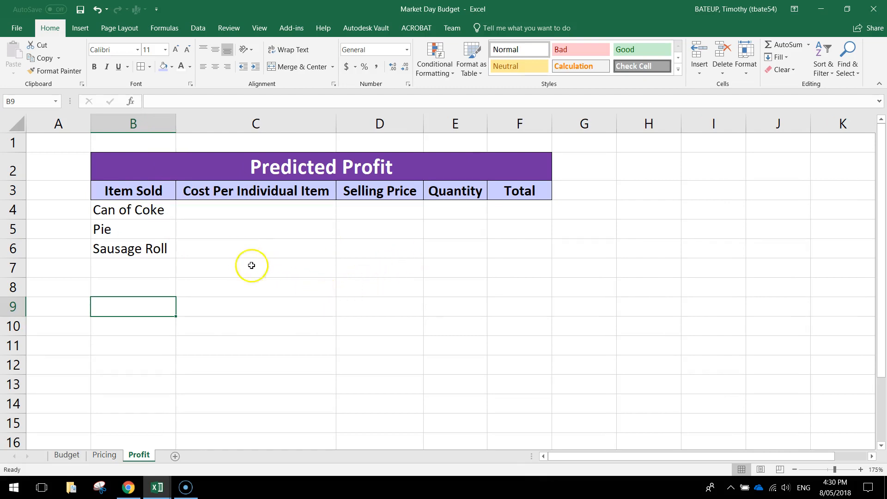
pyautogui.press('Right')
pyautogui.press('Up')
pyautogui.press('Up')
pyautogui.press('Up')
pyautogui.press('Up')
pyautogui.press('Up')
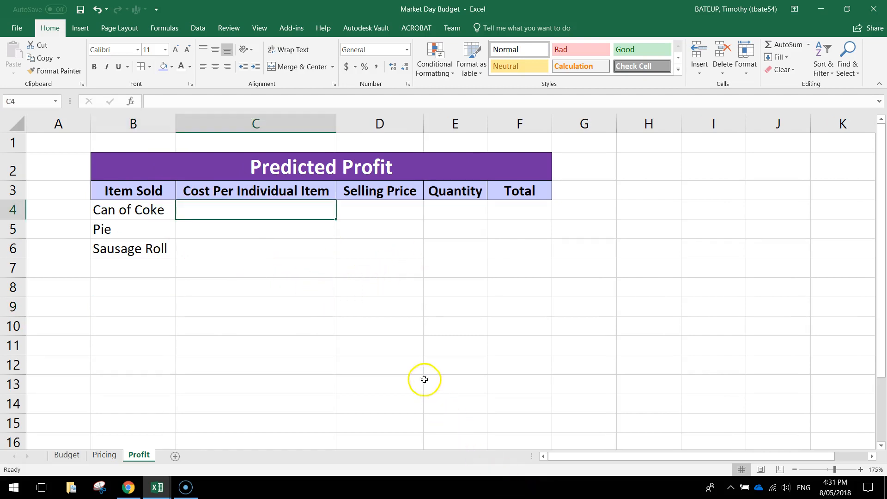
pyautogui.click(262, 123)
pyautogui.click(254, 182)
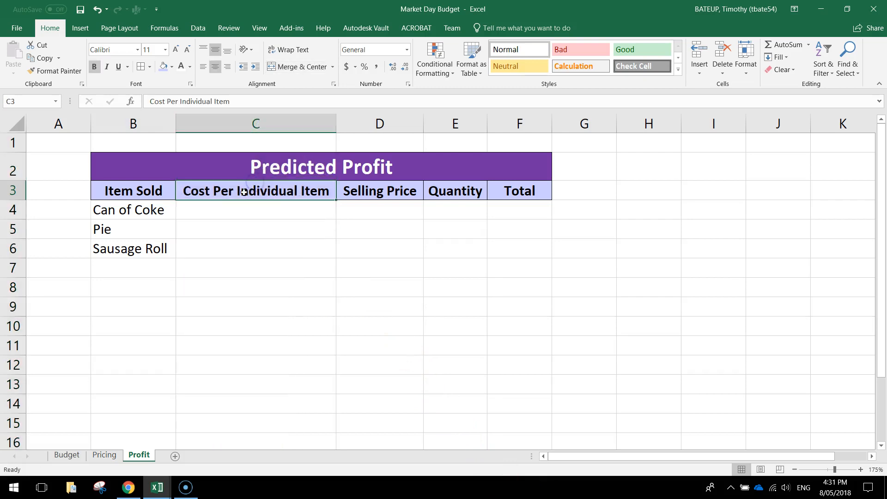
pyautogui.moveTo(241, 208); pyautogui.dragTo(242, 245)
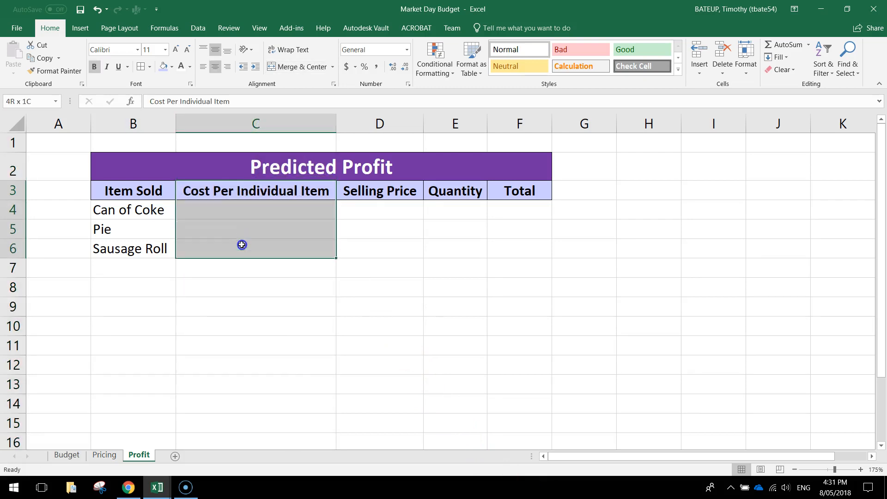
pyautogui.click(217, 212)
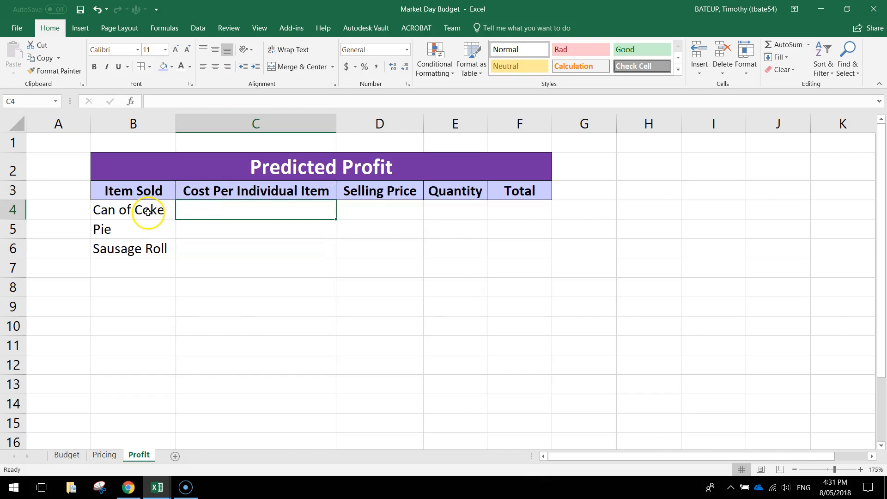
pyautogui.click(148, 212)
pyautogui.click(131, 228)
pyautogui.click(150, 249)
# Check the cost per single can, pie and sausage roll on the Pricing sheet, then return to the Profit sheet
pyautogui.click(233, 213)
pyautogui.click(107, 455)
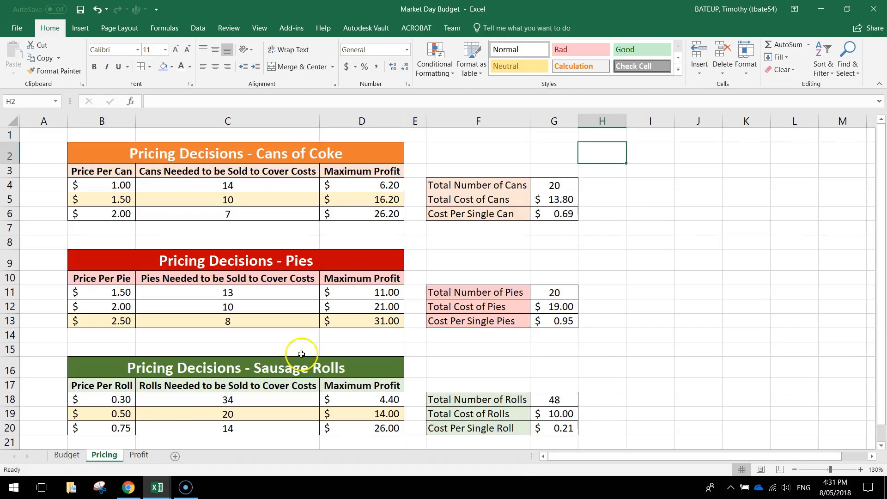
pyautogui.moveTo(480, 216); pyautogui.dragTo(555, 213)
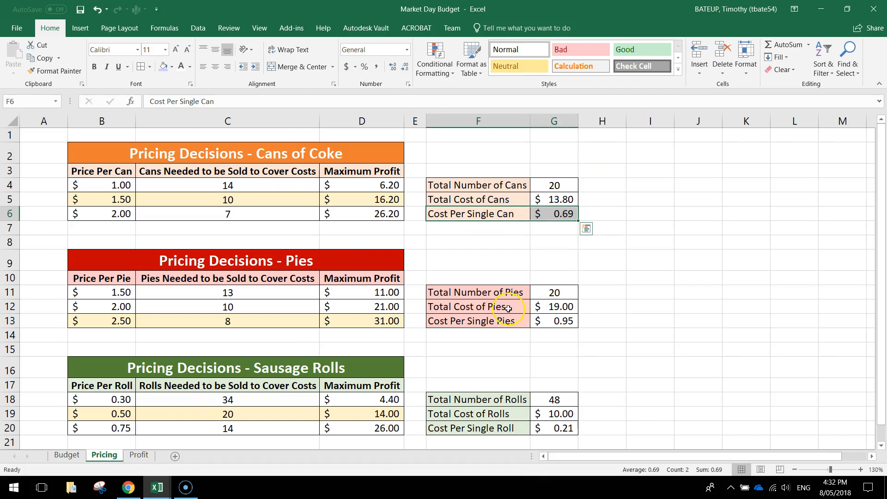
pyautogui.moveTo(462, 322); pyautogui.dragTo(551, 323)
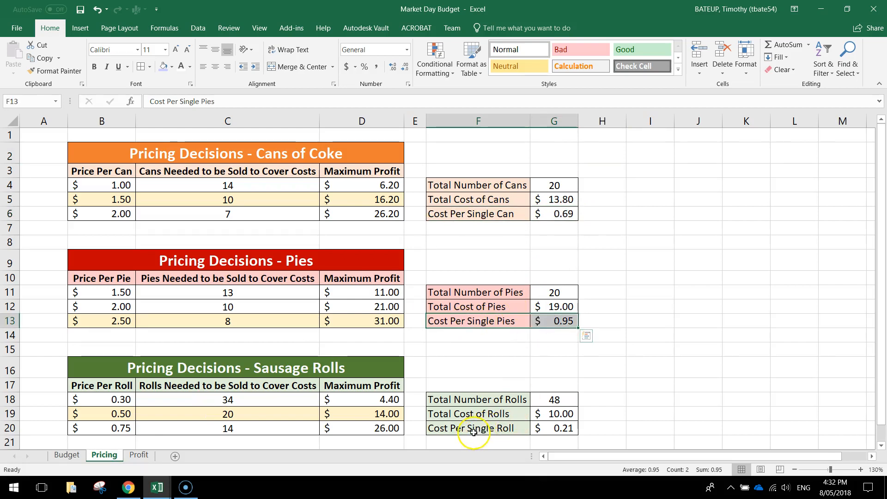
pyautogui.moveTo(474, 431); pyautogui.dragTo(544, 433)
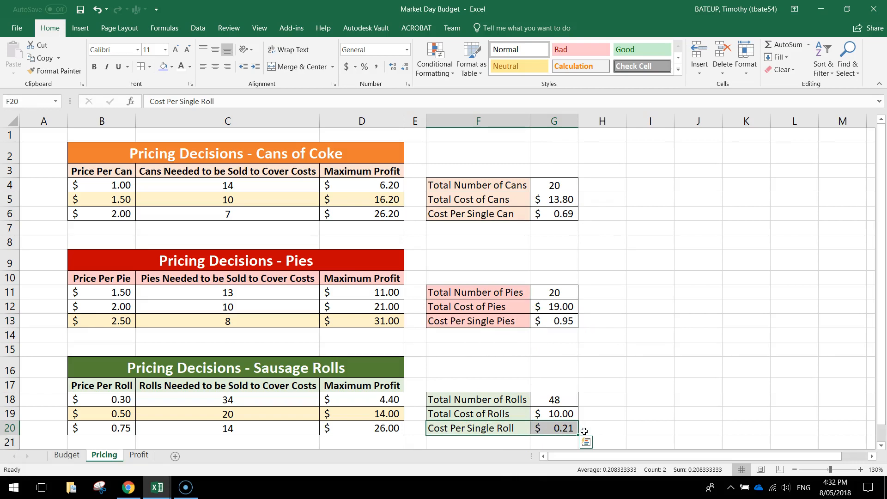
pyautogui.click(601, 414)
pyautogui.click(138, 455)
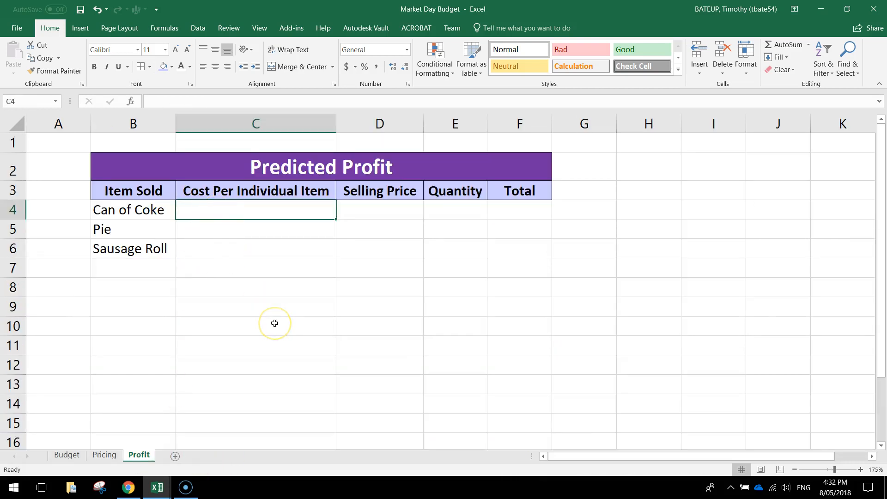
# Enter the costs per individual item in C4:C6: 0.69 for Can of Coke, 0.95 for Pie and 0.21 for Sausage Roll
pyautogui.write('0.69')
pyautogui.press('Return')
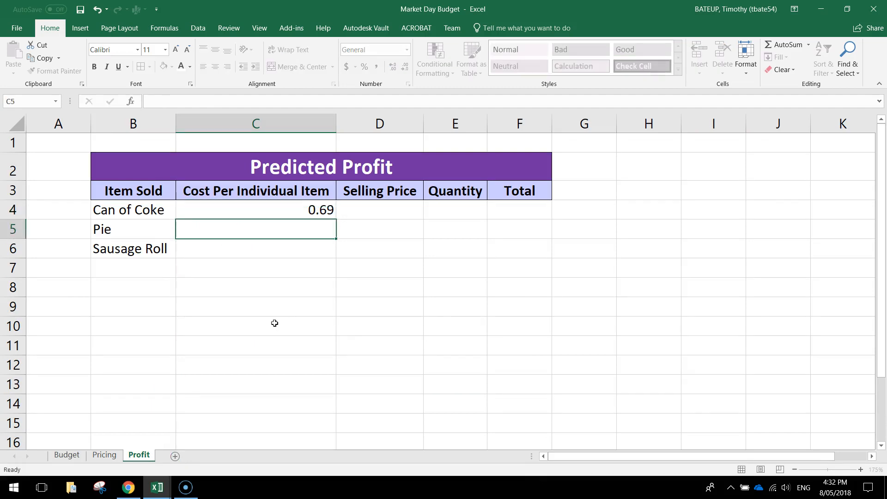
pyautogui.write('0.95')
pyautogui.press('Return')
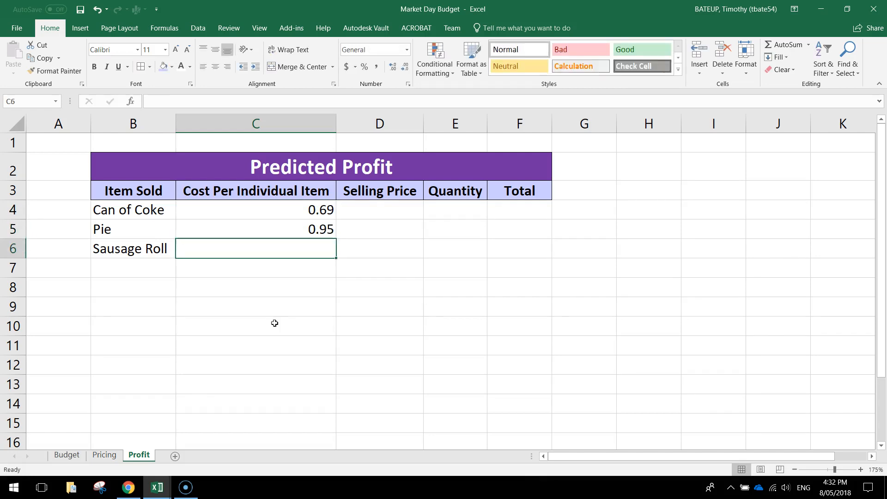
pyautogui.write('0.21')
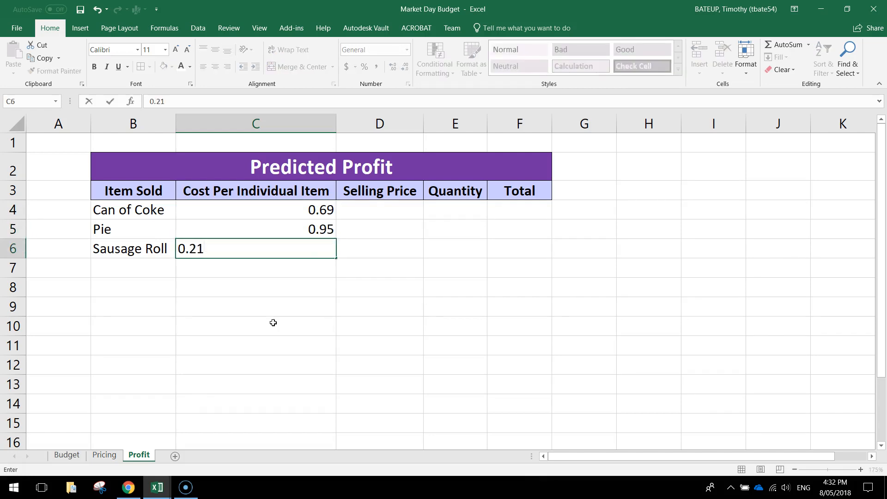
pyautogui.click(273, 323)
# Apply the dollar accounting format to the individual item costs in C4:C6
pyautogui.moveTo(307, 207); pyautogui.dragTo(307, 248)
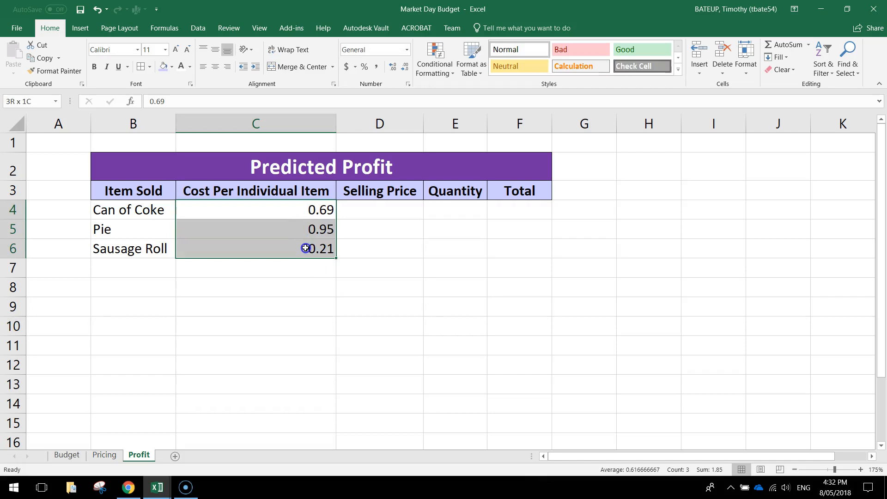
pyautogui.click(346, 67)
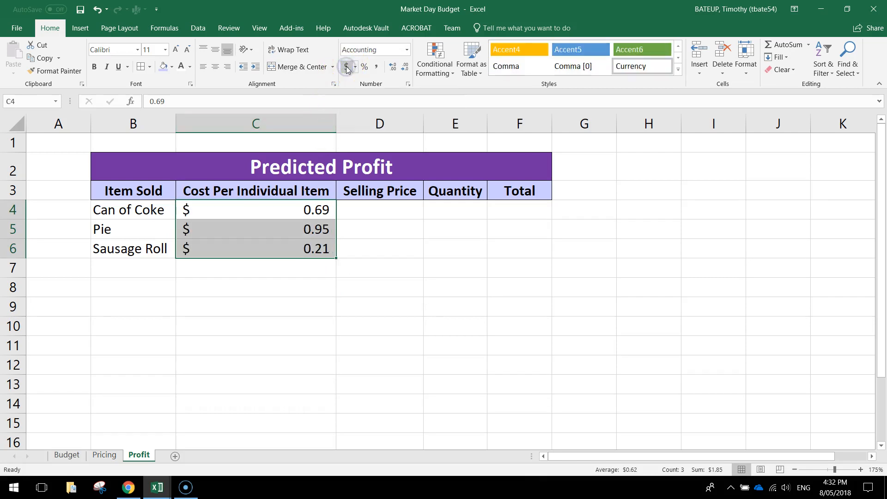
pyautogui.click(391, 245)
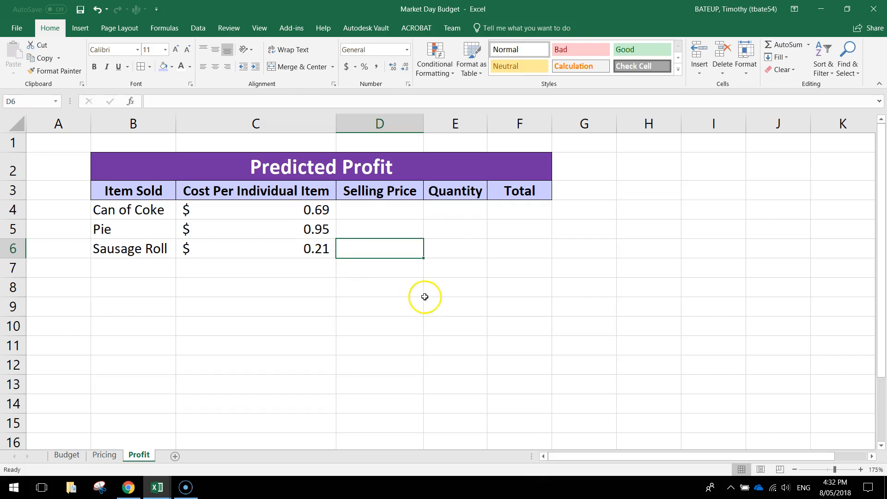
# Using the highlighted prices on the Pricing sheet, enter selling prices of 1.5 for Can of Coke and 2.5 for Pie in D4:D5
pyautogui.moveTo(383, 212); pyautogui.dragTo(391, 247)
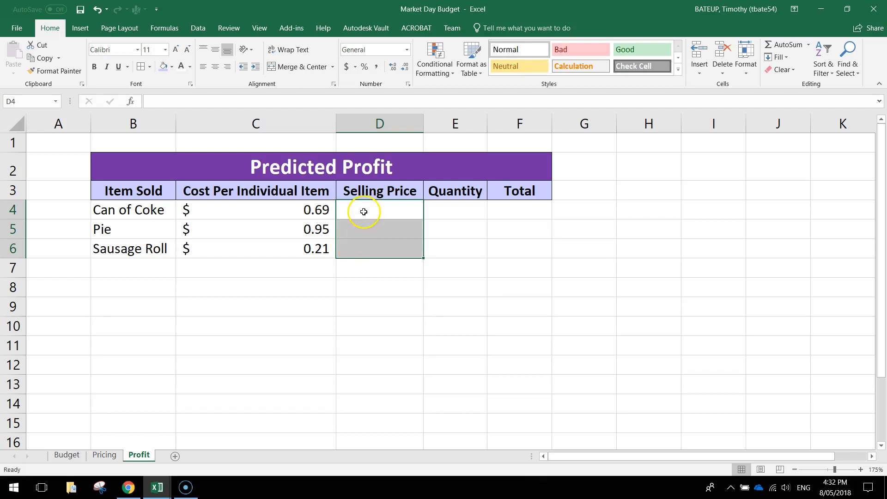
pyautogui.click(105, 455)
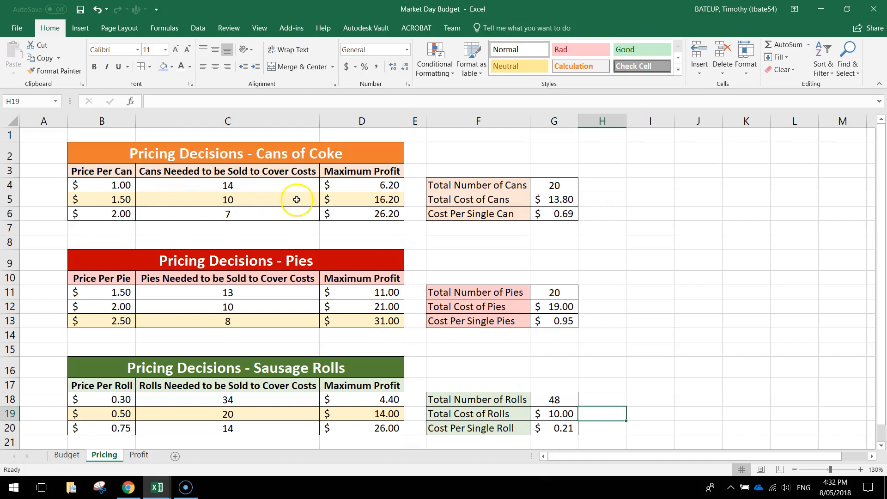
pyautogui.click(141, 457)
pyautogui.click(351, 208)
pyautogui.write('1.5')
pyautogui.press('Return')
pyautogui.write('2.')
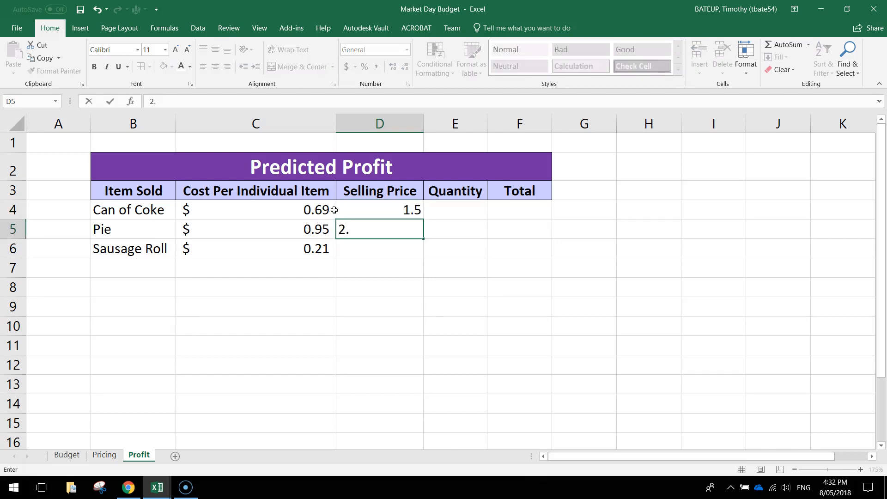
pyautogui.write('5')
pyautogui.press('Return')
# Check the roll price on the Pricing sheet and enter .5 as the Sausage Roll selling price in D6 of the Profit sheet
pyautogui.click(104, 455)
pyautogui.click(136, 456)
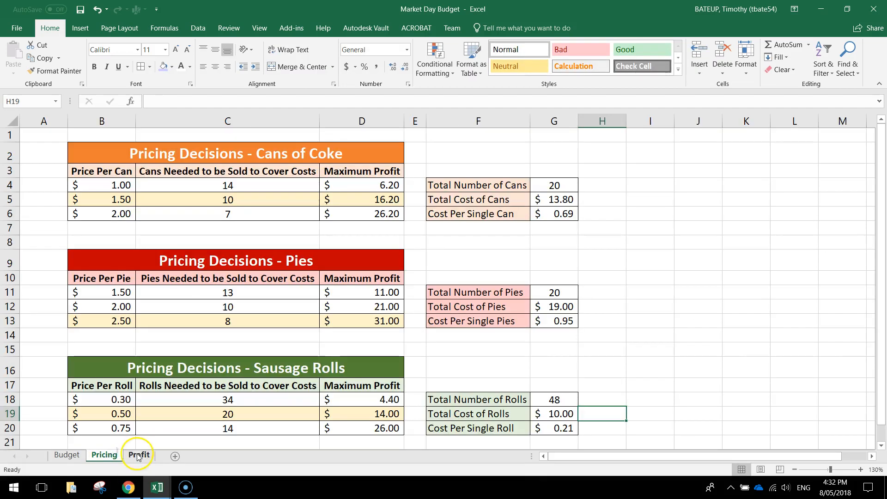
pyautogui.click(137, 455)
pyautogui.write('.5')
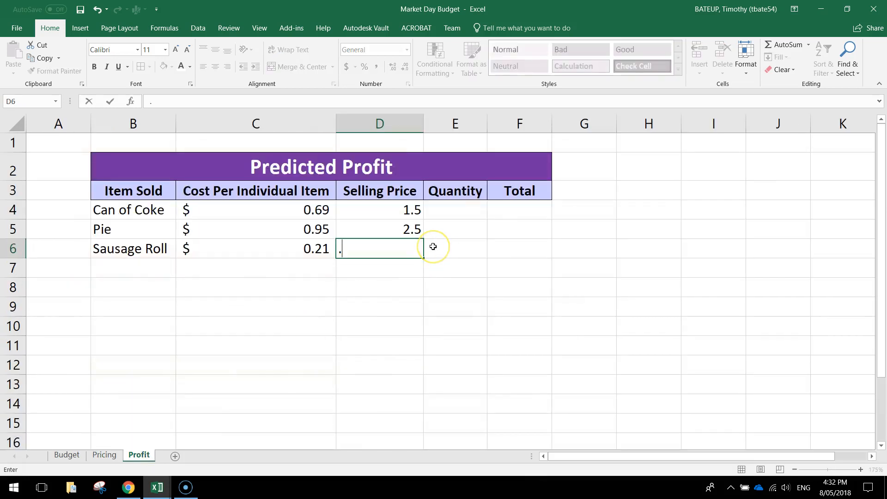
pyautogui.press('Return')
# Apply the dollar accounting format to the selling prices in D4:D6
pyautogui.moveTo(411, 206); pyautogui.dragTo(417, 249)
pyautogui.moveTo(417, 249); pyautogui.dragTo(407, 250)
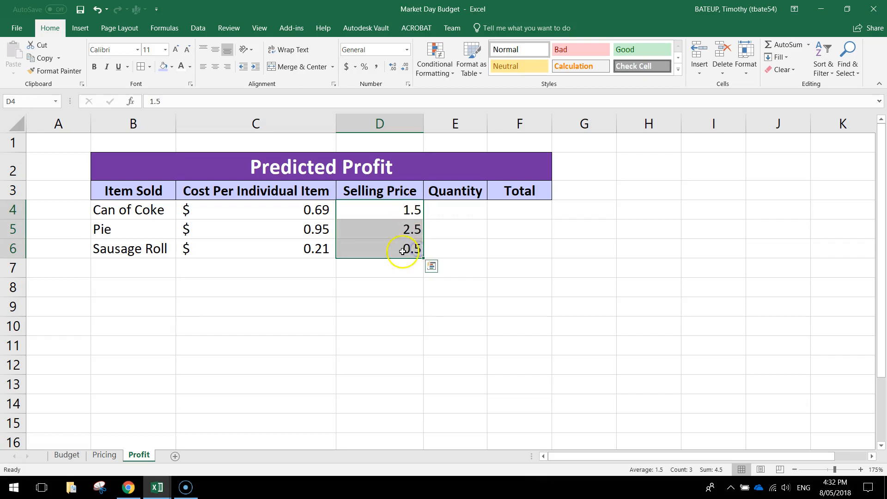
pyautogui.click(346, 66)
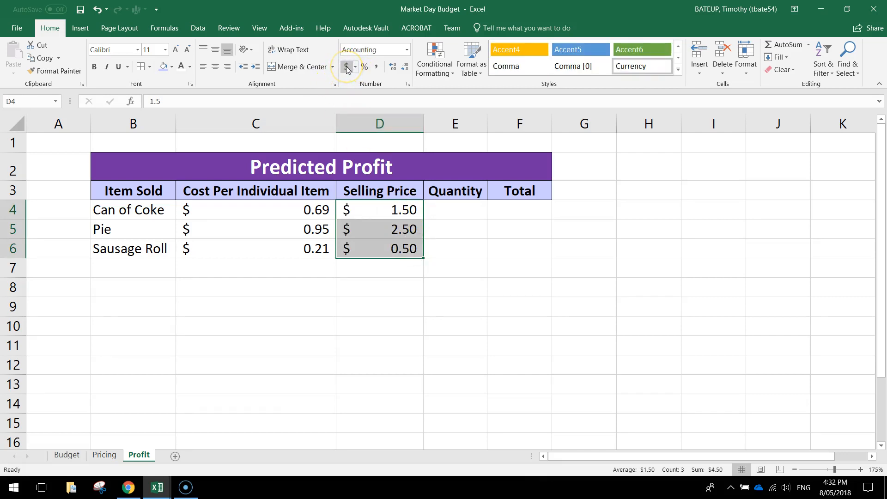
pyautogui.click(460, 310)
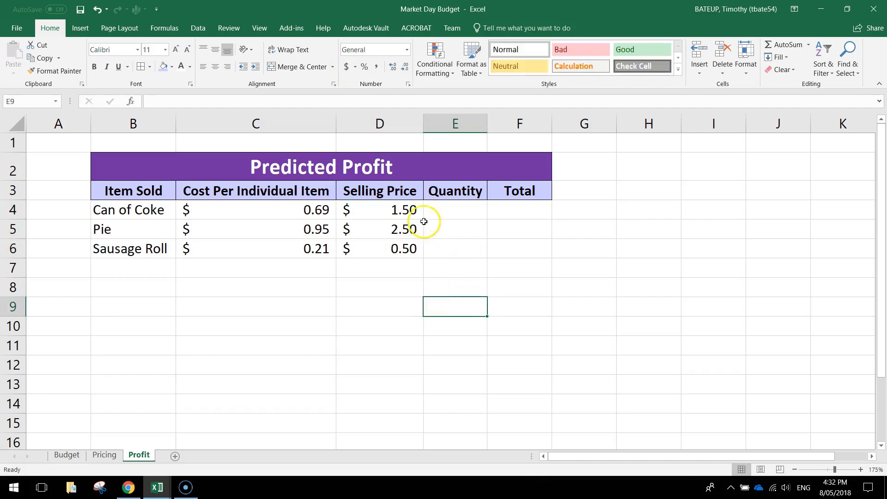
# Using the total item numbers on the Pricing sheet, enter quantities of 20, 20 and 48 in E4:E6 of the Profit sheet
pyautogui.click(452, 212)
pyautogui.moveTo(451, 212); pyautogui.dragTo(453, 252)
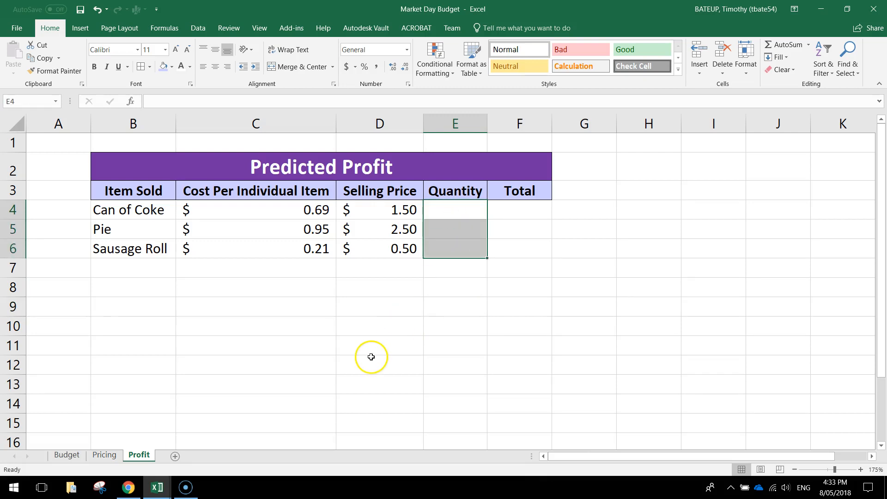
pyautogui.click(437, 211)
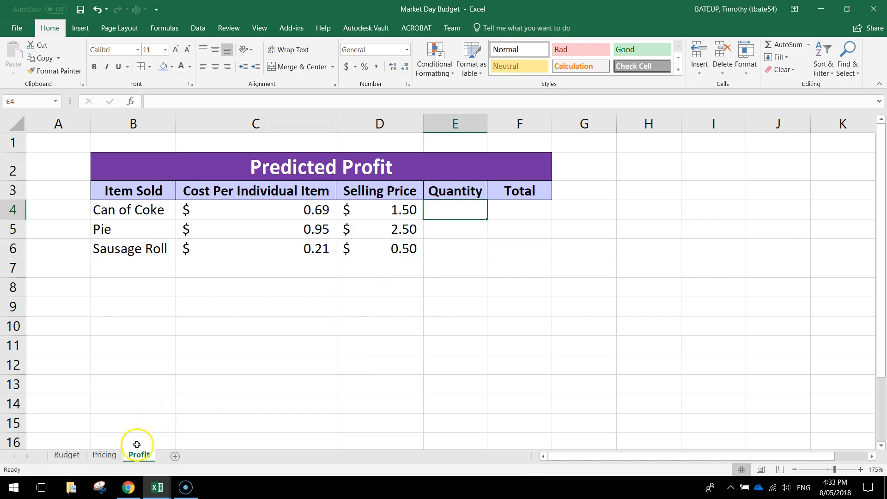
pyautogui.click(103, 455)
pyautogui.click(548, 189)
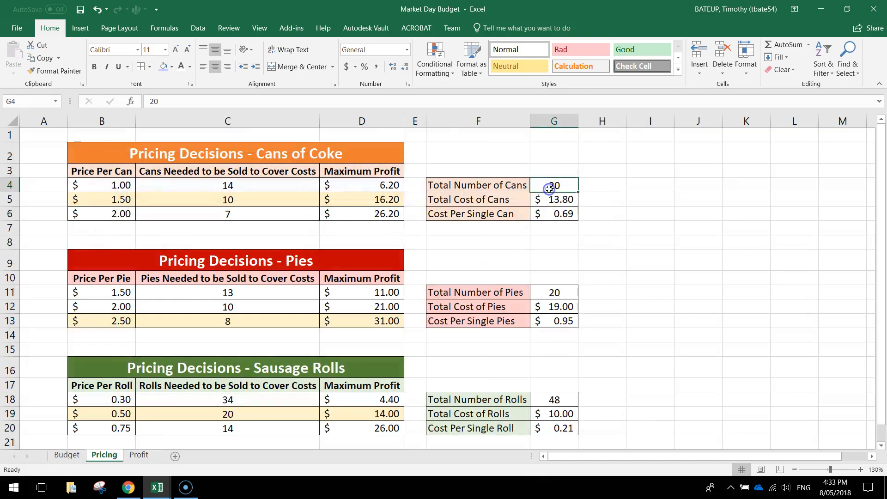
pyautogui.click(559, 293)
pyautogui.click(559, 400)
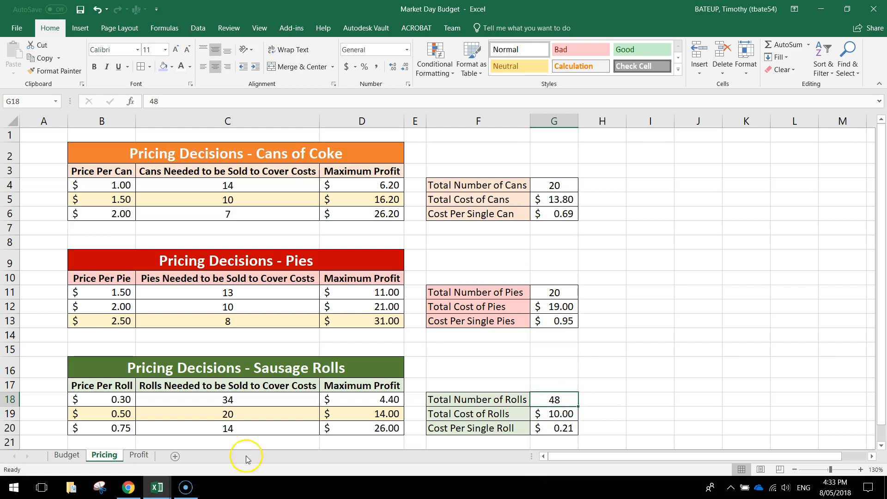
pyautogui.click(138, 454)
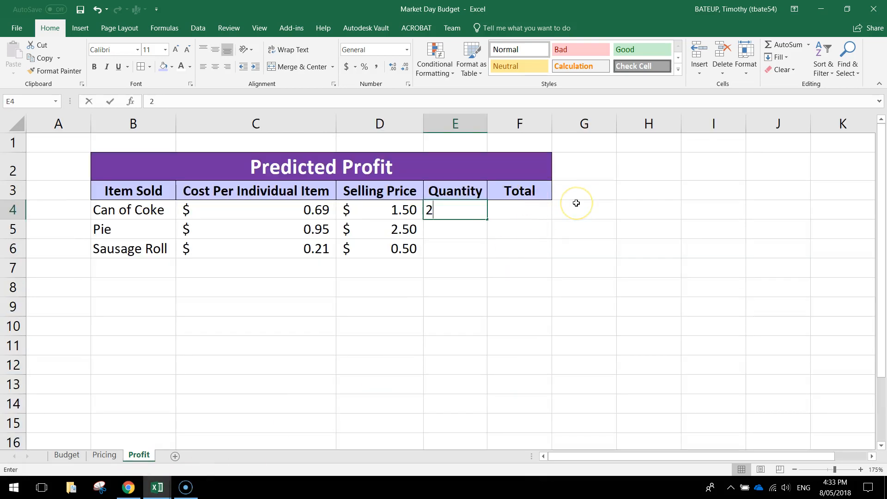
pyautogui.write('20')
pyautogui.press('Return')
pyautogui.write('20')
pyautogui.press('Return')
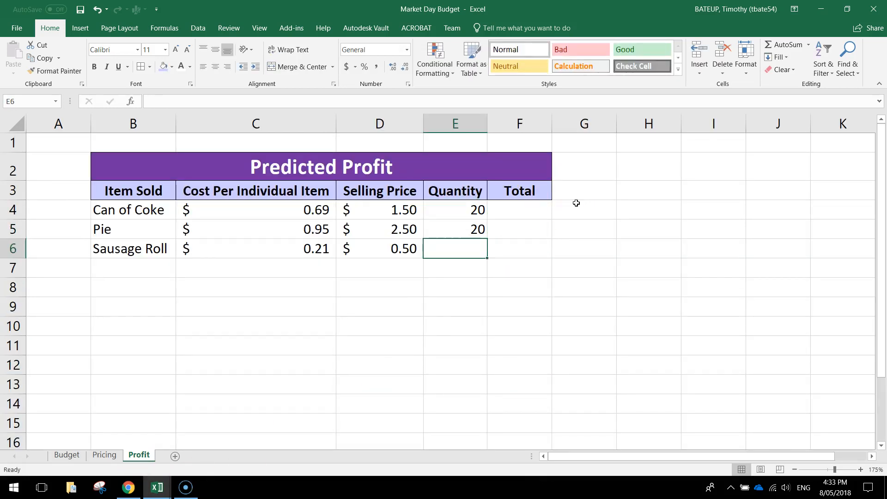
pyautogui.write('48')
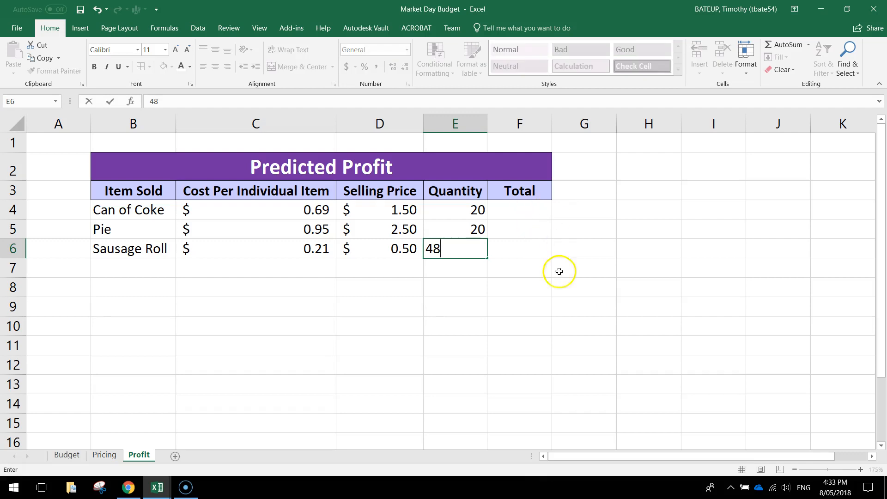
pyautogui.click(573, 309)
# Middle-align and horizontally centre the quantities in E4:E6
pyautogui.click(468, 215)
pyautogui.moveTo(468, 216); pyautogui.dragTo(469, 248)
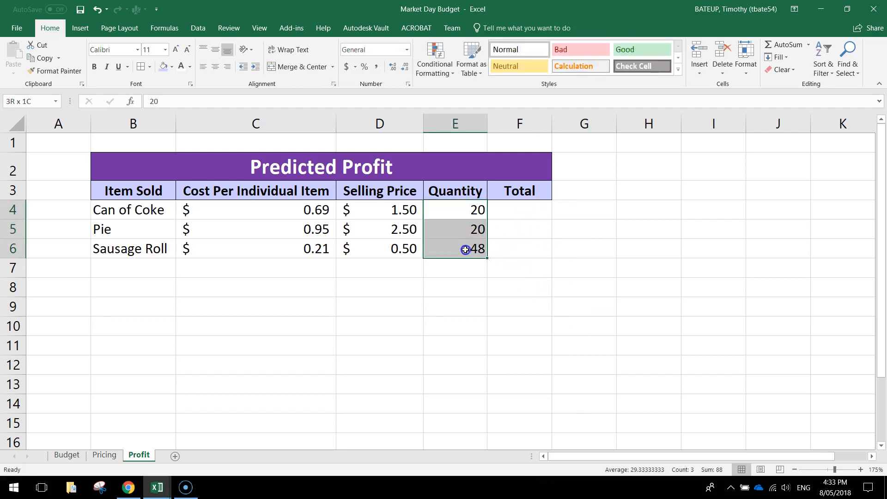
pyautogui.click(215, 49)
pyautogui.click(215, 67)
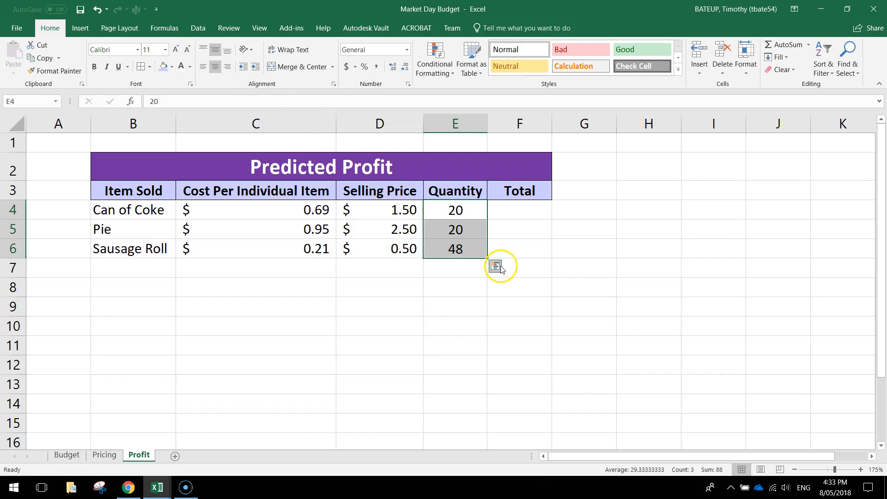
# Calculate the Can of Coke total in F4 with the formula =D4*E4, multiplying selling price by quantity
pyautogui.moveTo(531, 210); pyautogui.dragTo(533, 249)
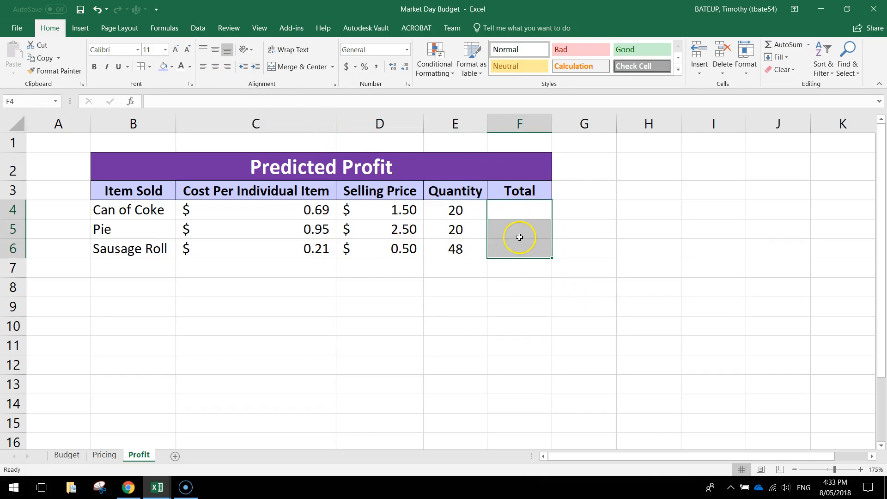
pyautogui.click(516, 212)
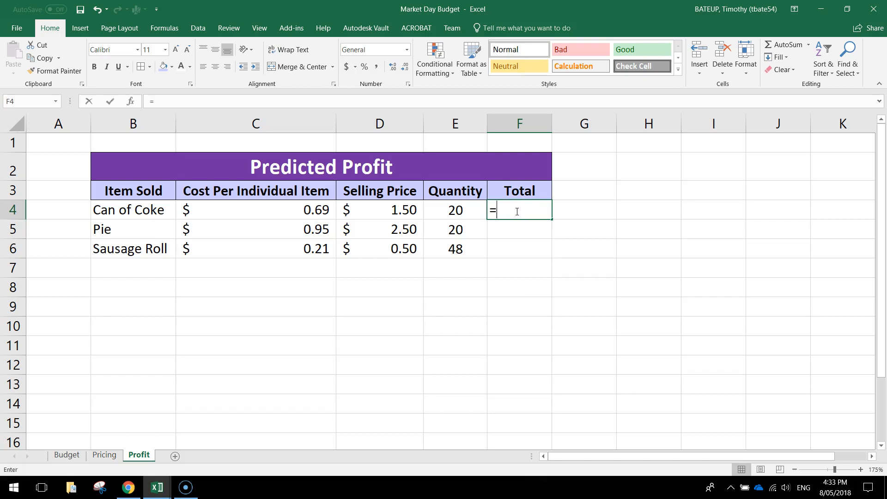
pyautogui.click(395, 209)
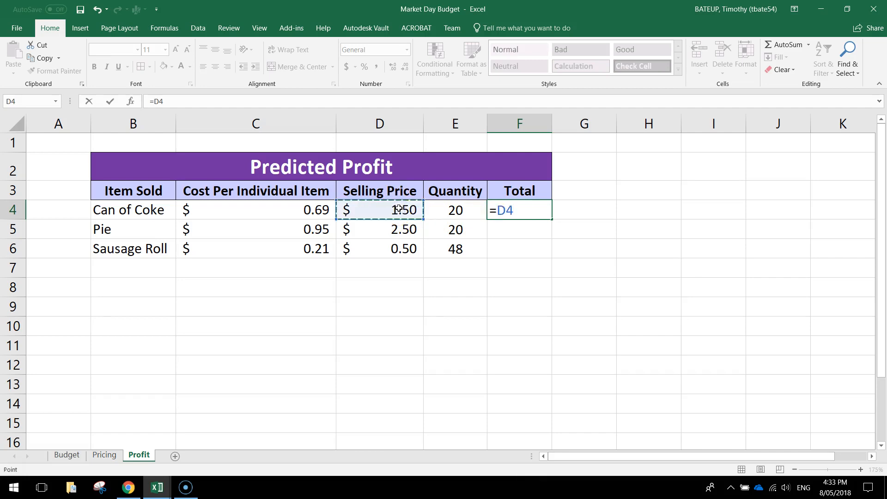
pyautogui.write('*')
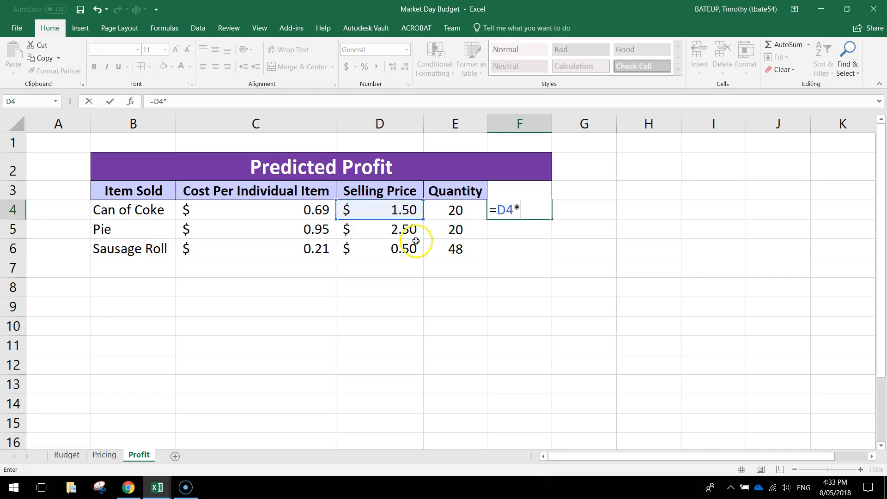
pyautogui.click(464, 213)
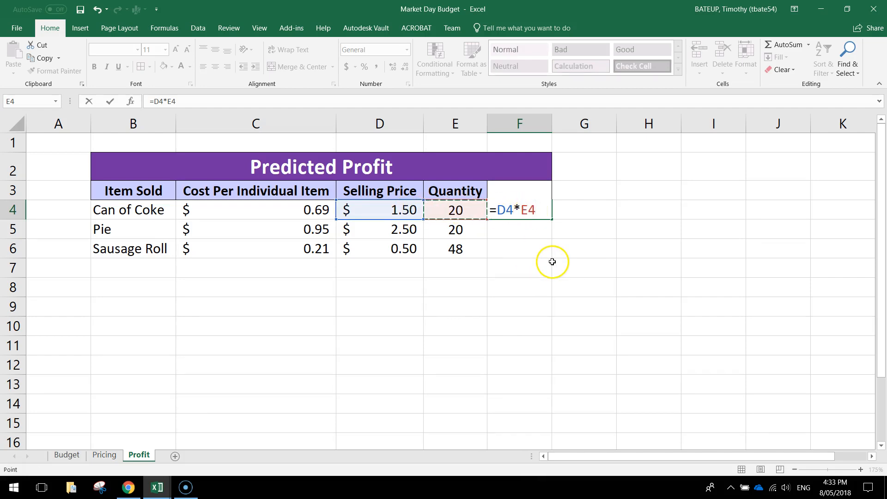
pyautogui.press('Return')
pyautogui.click(532, 210)
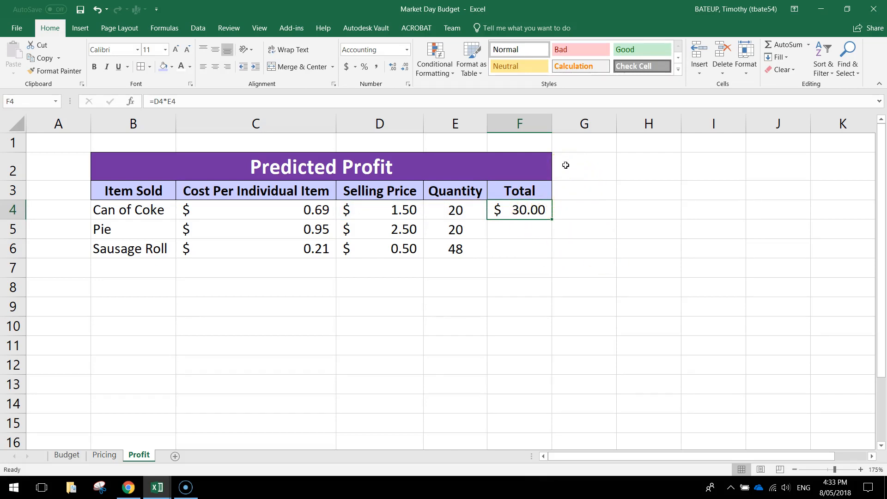
# Calculate the Pie total in F5 with the formula =D5*E5
pyautogui.click(496, 230)
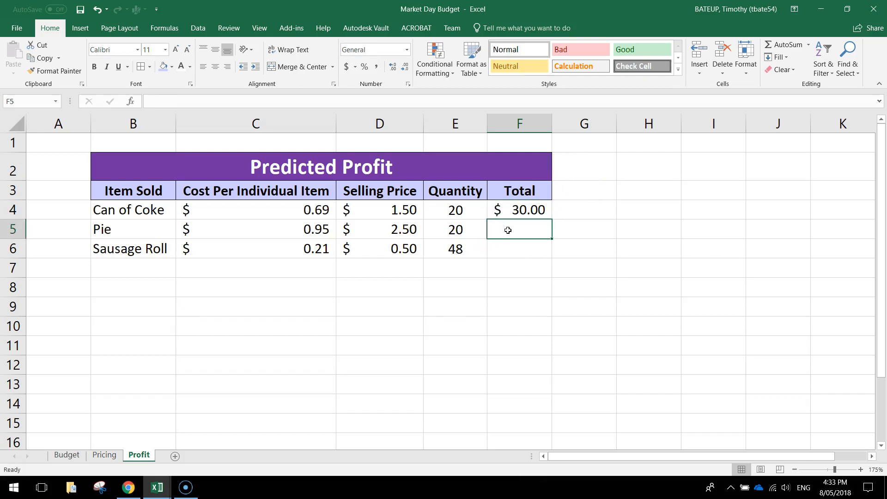
pyautogui.write('=')
pyautogui.click(394, 232)
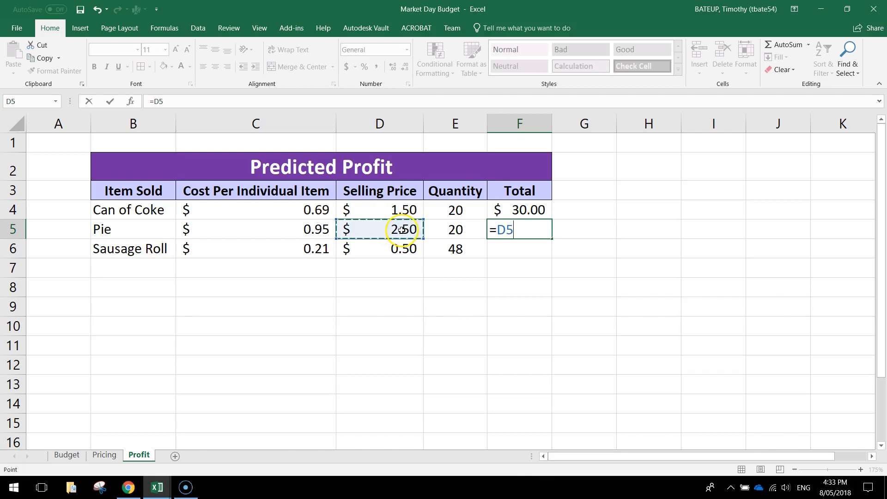
pyautogui.write('*')
pyautogui.click(456, 229)
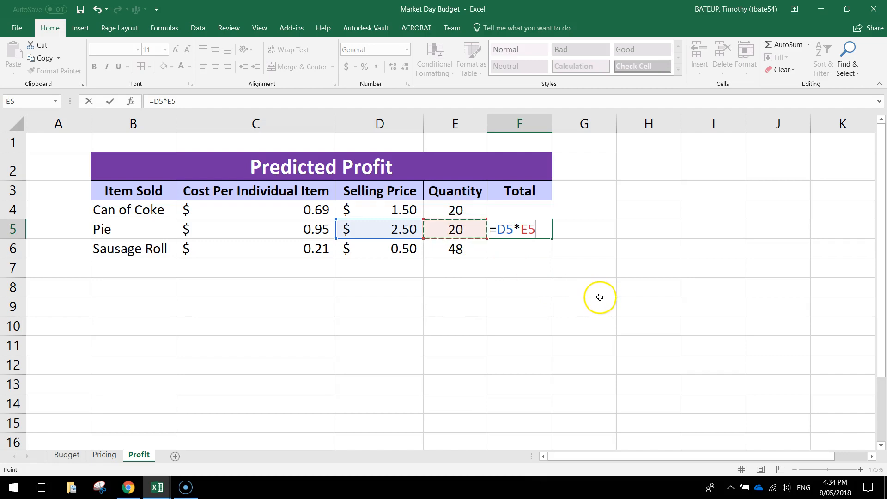
pyautogui.press('Return')
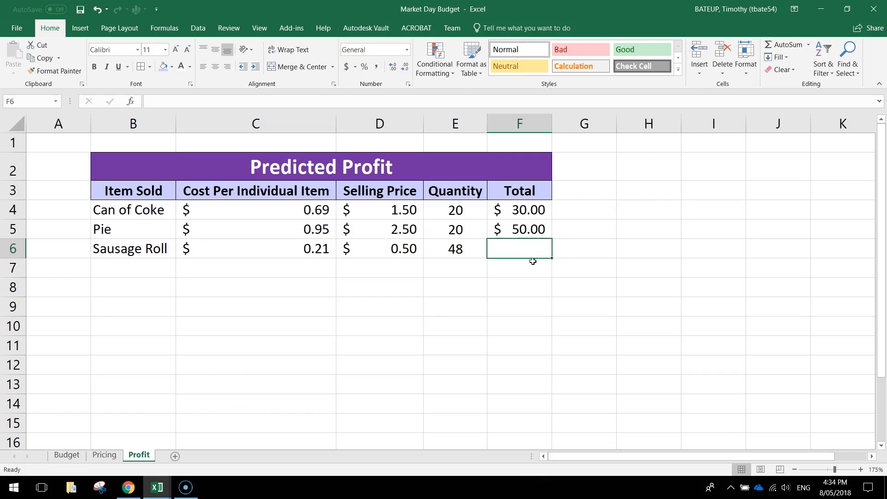
# Calculate the Sausage Roll total in F6 with the formula =D6*E6
pyautogui.write('=')
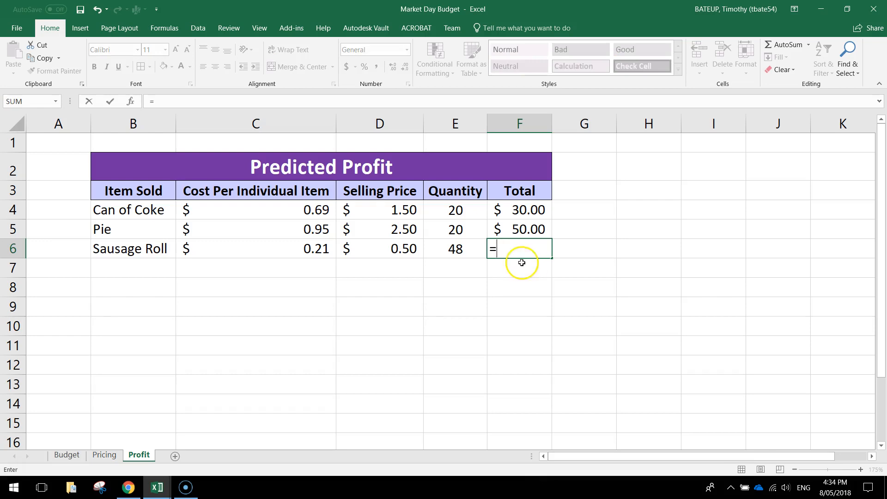
pyautogui.click(408, 252)
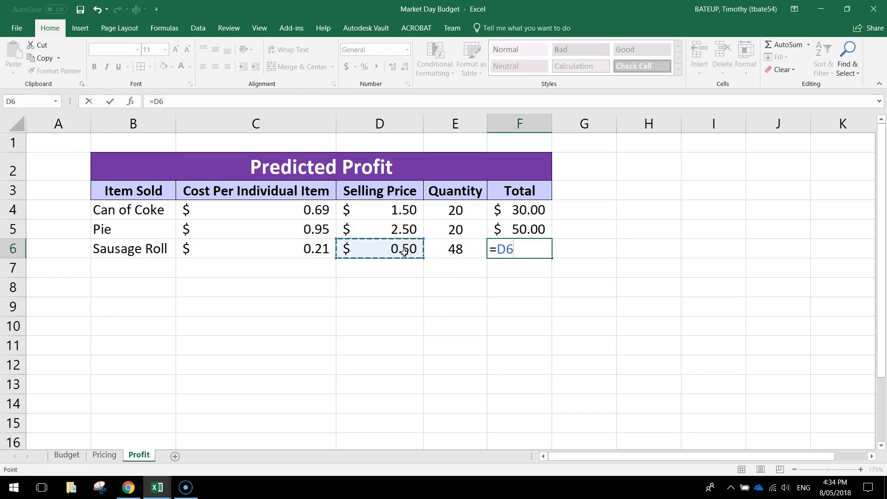
pyautogui.write('*')
pyautogui.click(455, 254)
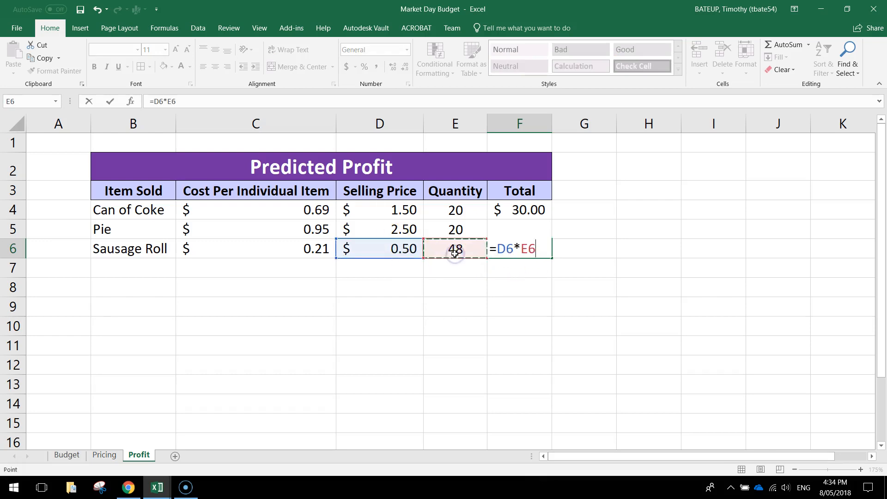
pyautogui.press('Return')
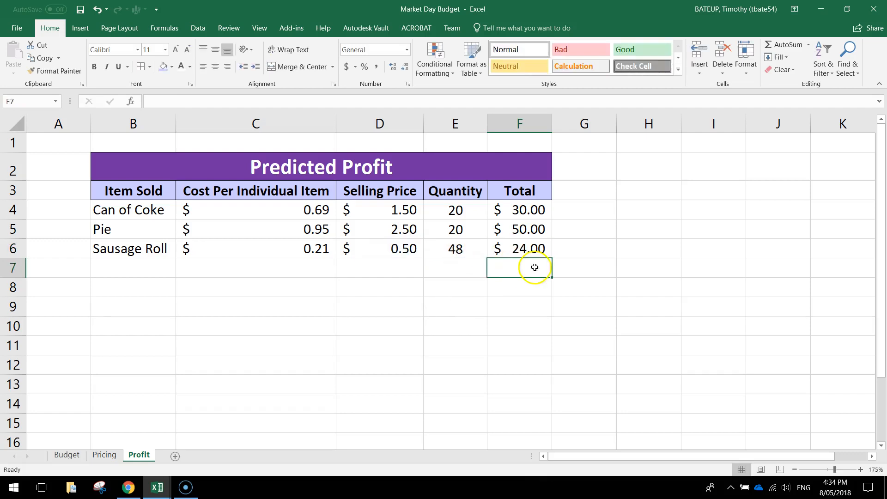
pyautogui.click(614, 275)
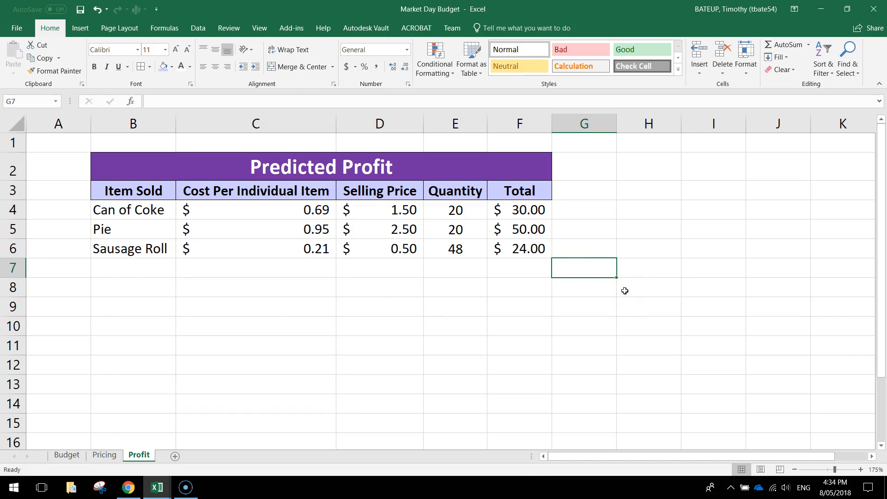
# Add the label Total Sales in B7, directly below the Sausage Roll row
pyautogui.moveTo(521, 210); pyautogui.dragTo(528, 248)
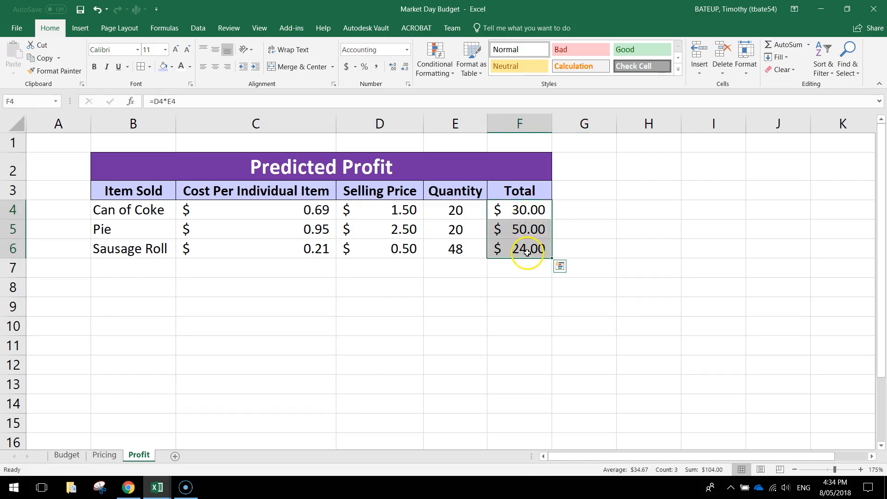
pyautogui.click(119, 271)
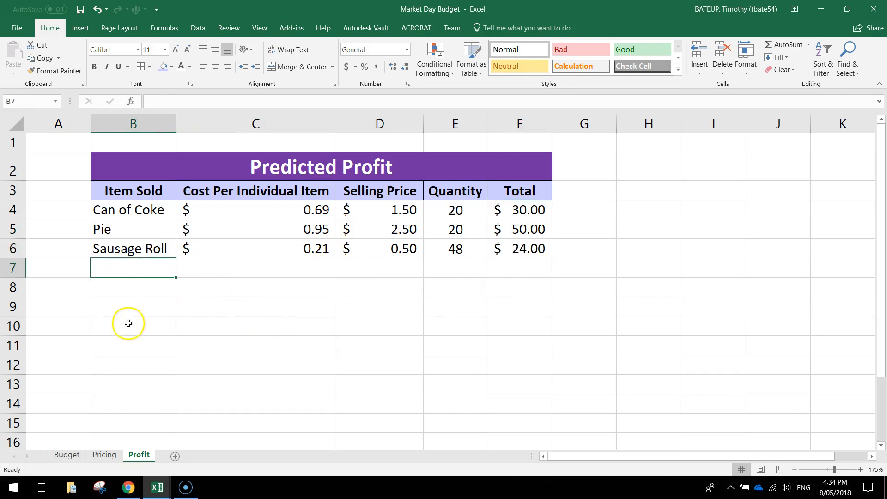
pyautogui.write('Total Sales')
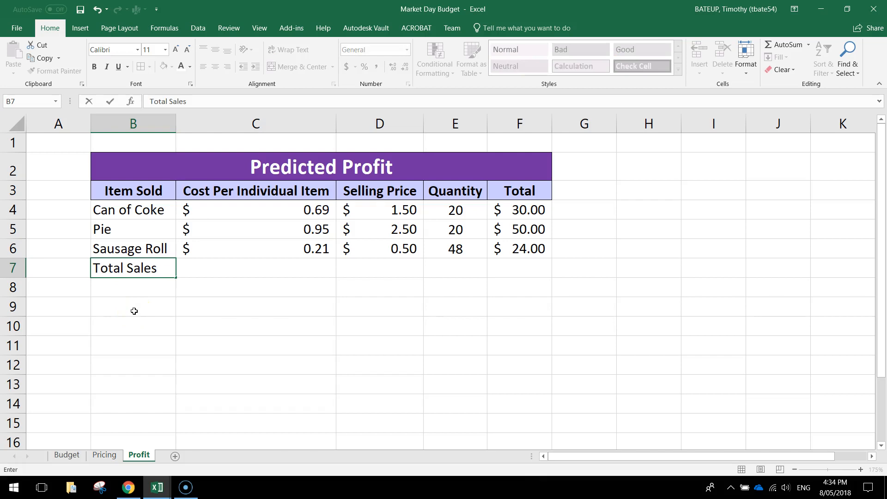
pyautogui.click(312, 305)
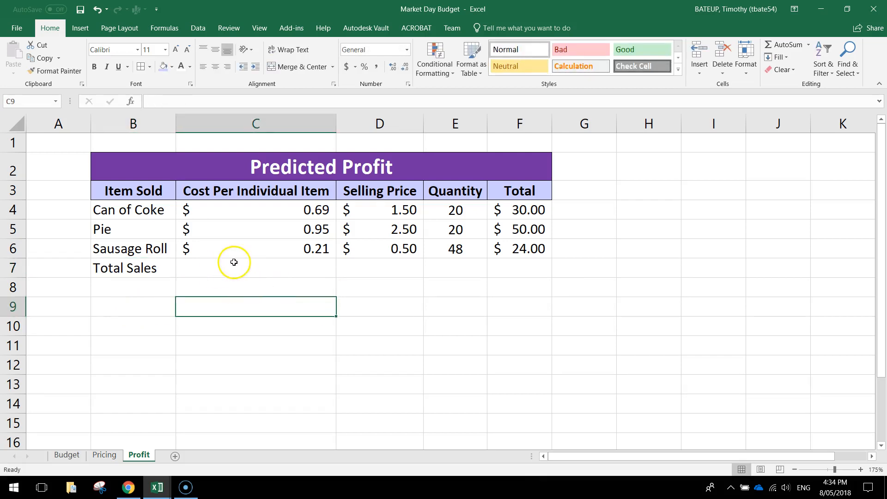
# Add up the item totals in F7 of the Total Sales row with the formula =SUM(F4:F6)
pyautogui.moveTo(231, 259); pyautogui.dragTo(487, 268)
pyautogui.click(513, 268)
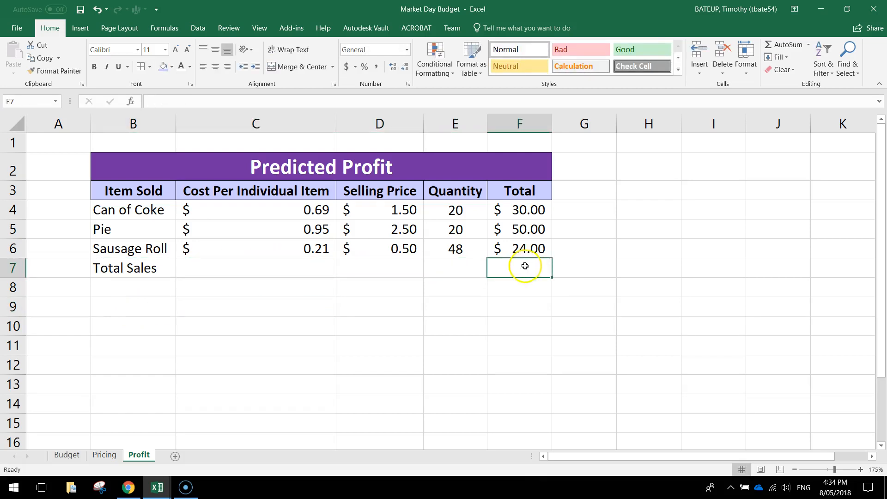
pyautogui.moveTo(525, 211); pyautogui.dragTo(531, 247)
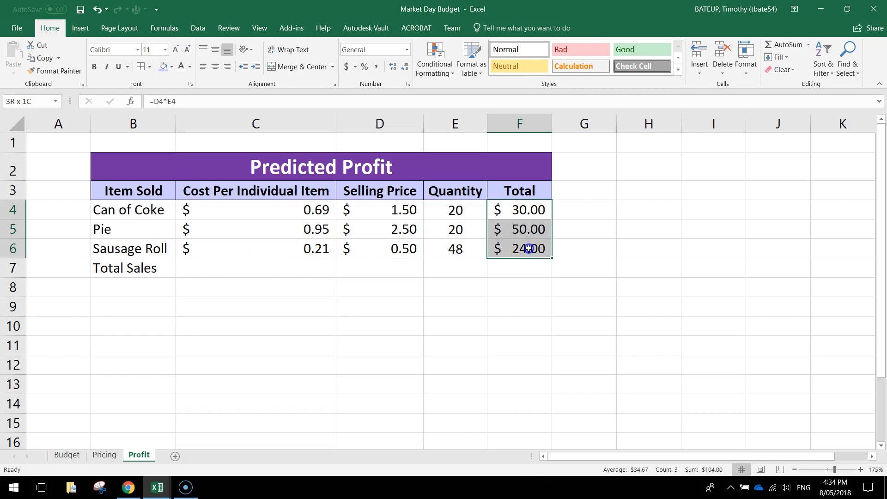
pyautogui.click(524, 273)
pyautogui.write('=SU')
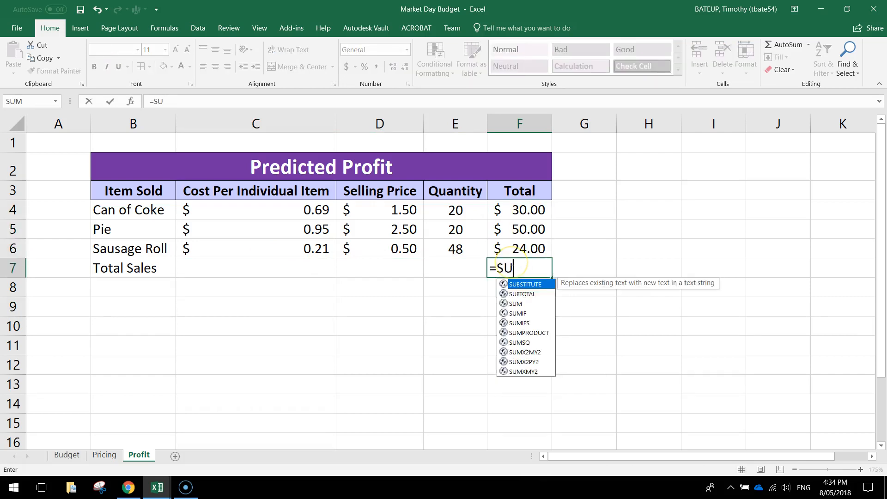
pyautogui.write('M(')
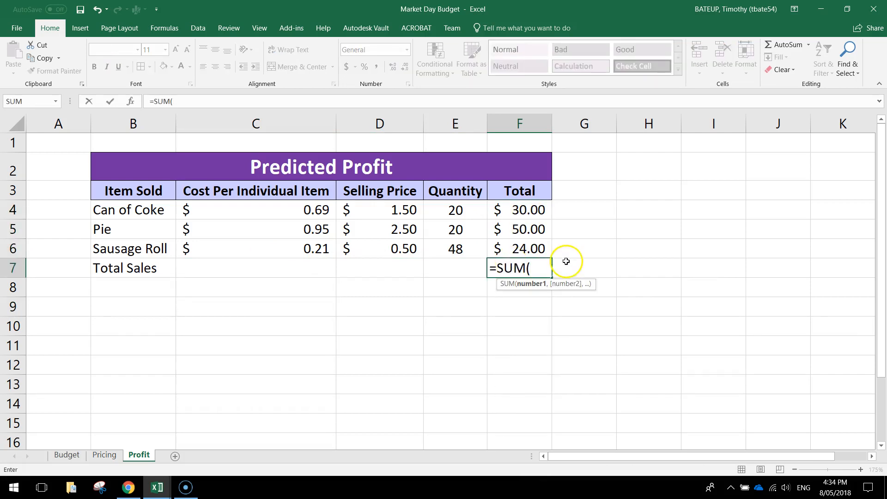
pyautogui.click(533, 210)
pyautogui.moveTo(534, 223); pyautogui.dragTo(531, 249)
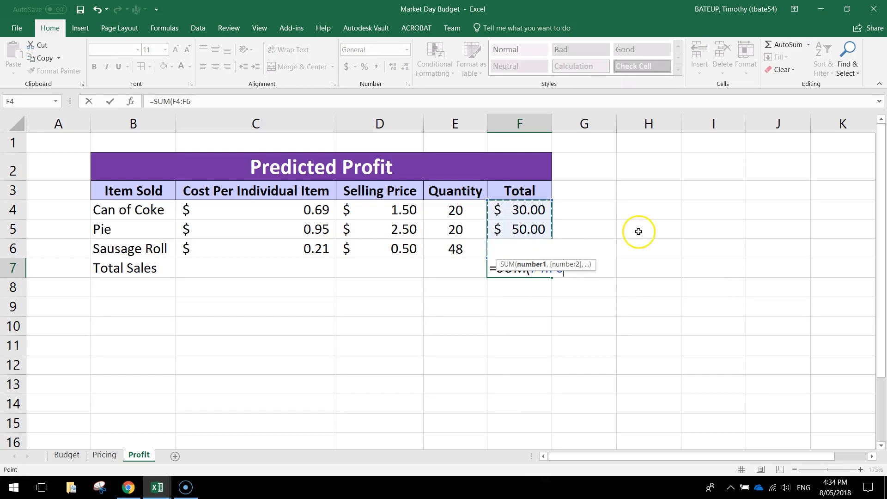
pyautogui.write(')')
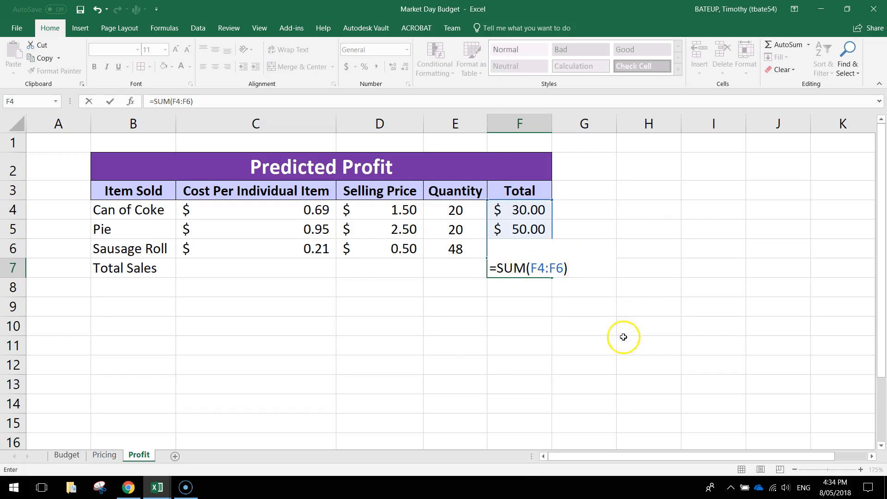
pyautogui.press('Return')
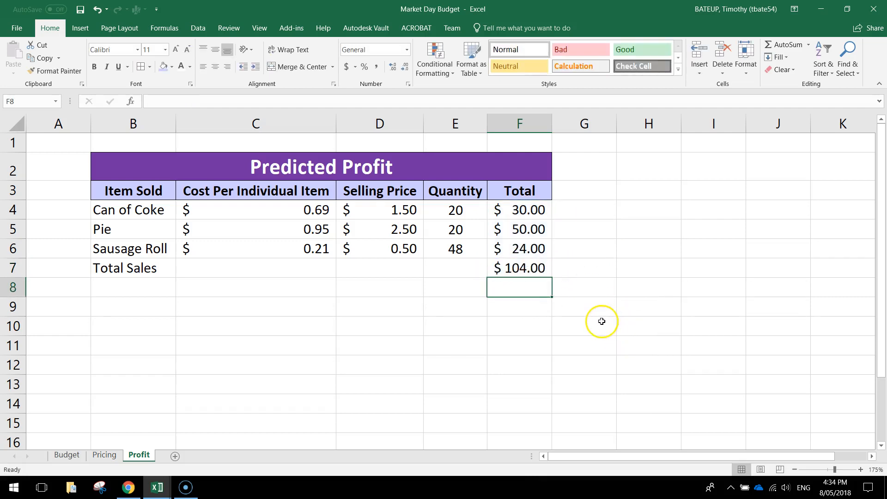
# Merge B7:E7 of the Total Sales row into one cell and left-align its label
pyautogui.moveTo(509, 266); pyautogui.dragTo(138, 268)
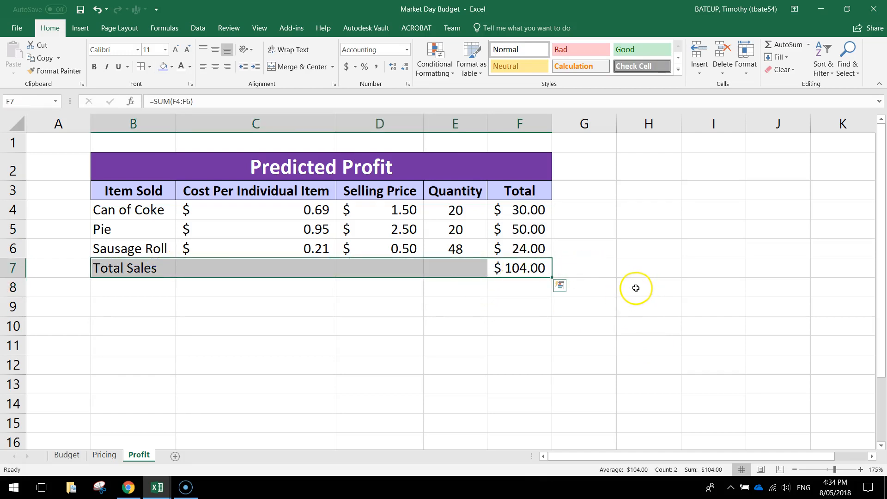
pyautogui.click(614, 305)
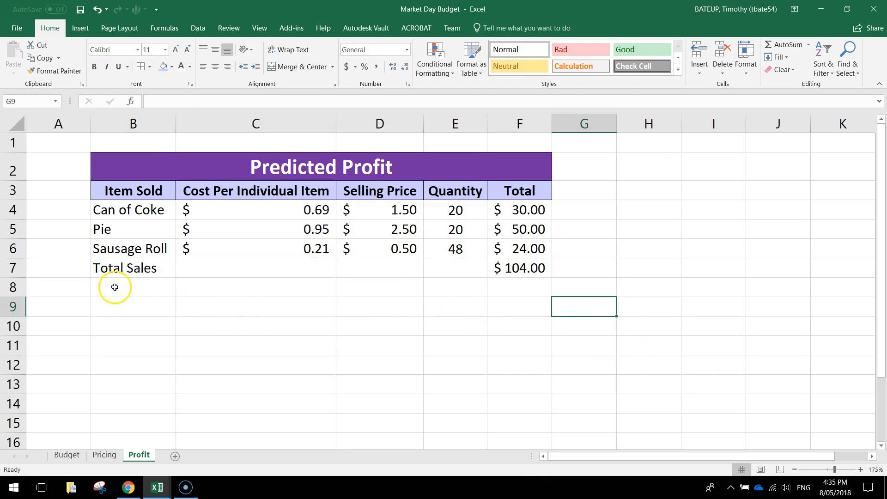
pyautogui.moveTo(123, 267); pyautogui.dragTo(449, 266)
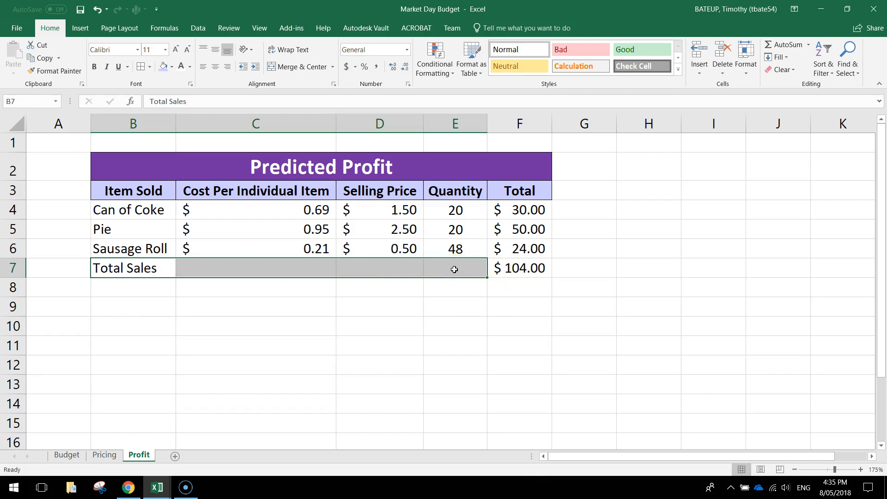
pyautogui.click(301, 68)
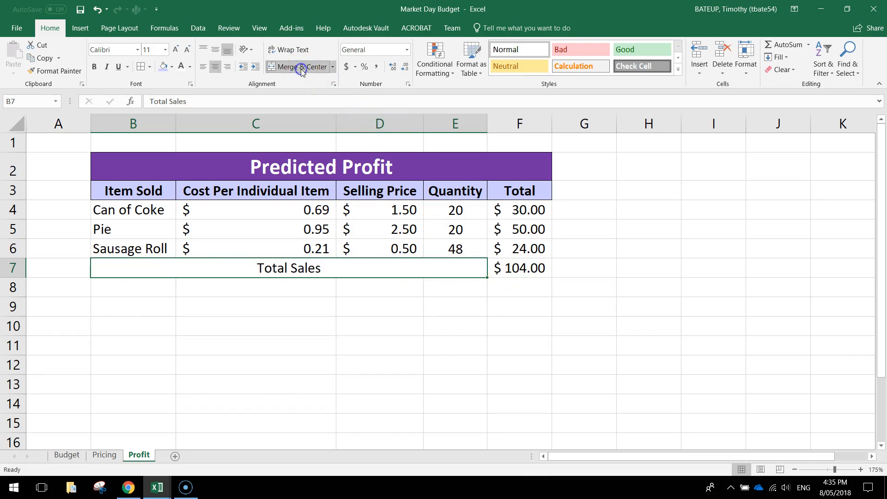
pyautogui.click(203, 66)
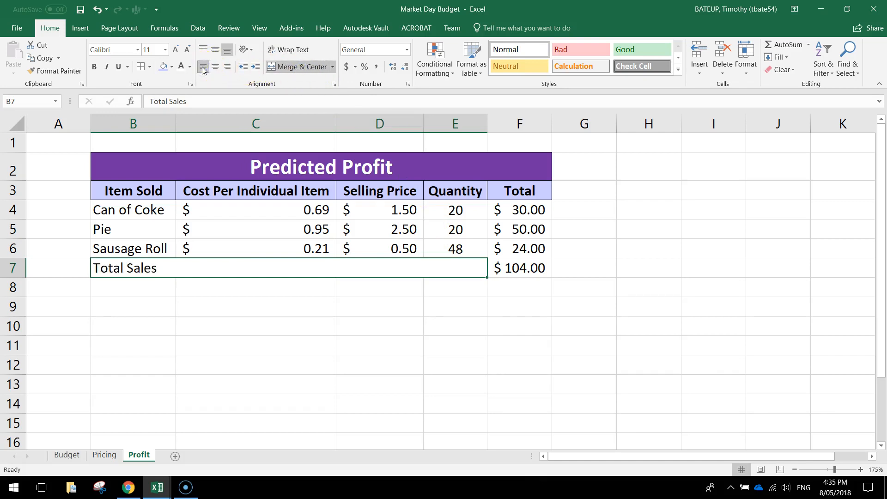
# Make the Total Sales label and its total in F7 bold
pyautogui.click(94, 67)
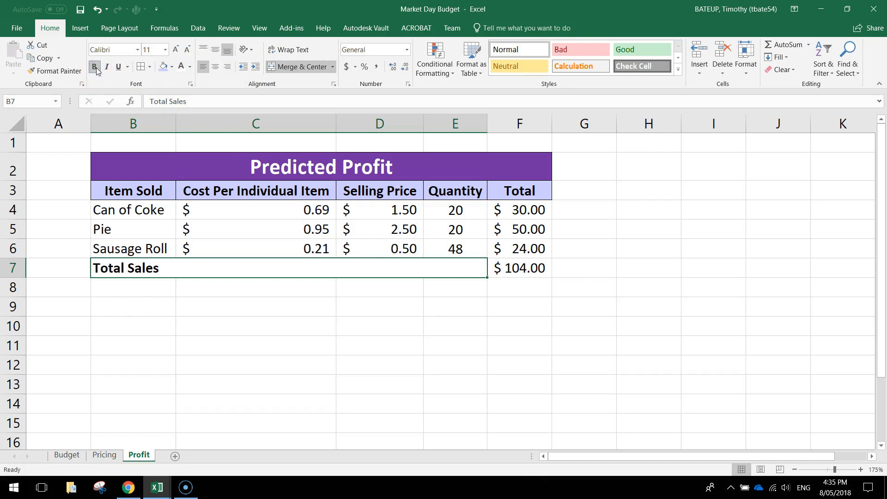
pyautogui.click(507, 268)
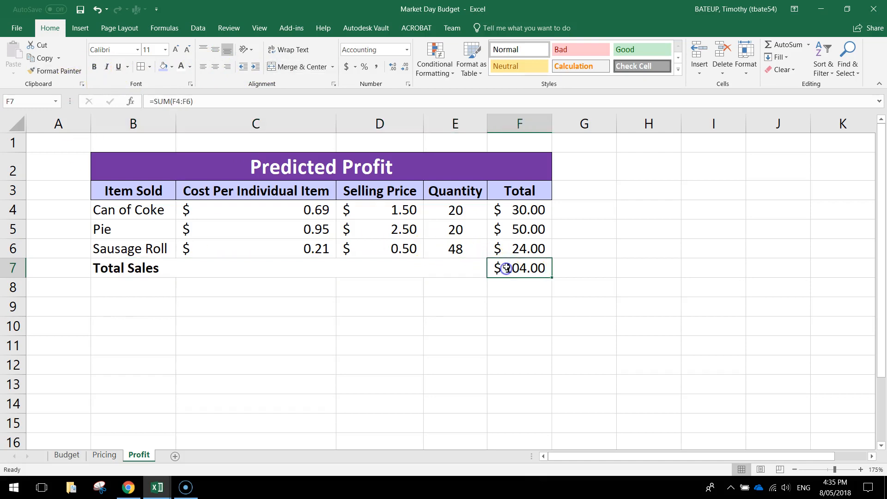
pyautogui.click(95, 67)
pyautogui.click(400, 337)
pyautogui.moveTo(152, 266); pyautogui.dragTo(535, 268)
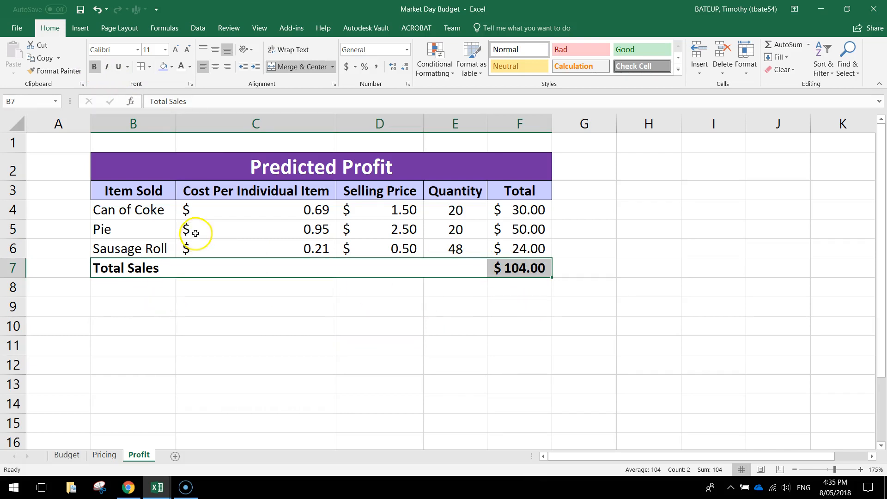
# Add the label Expenses in B8, directly below Total Sales, and make it bold
pyautogui.click(154, 291)
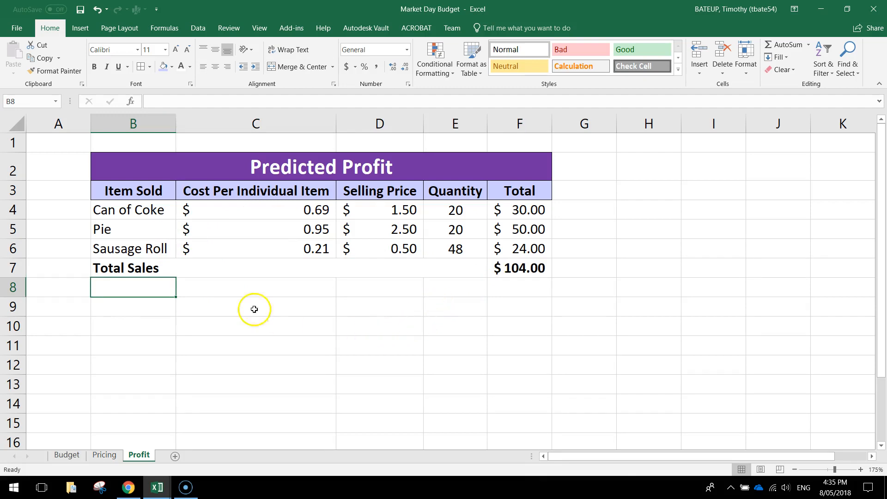
pyautogui.write('Ex')
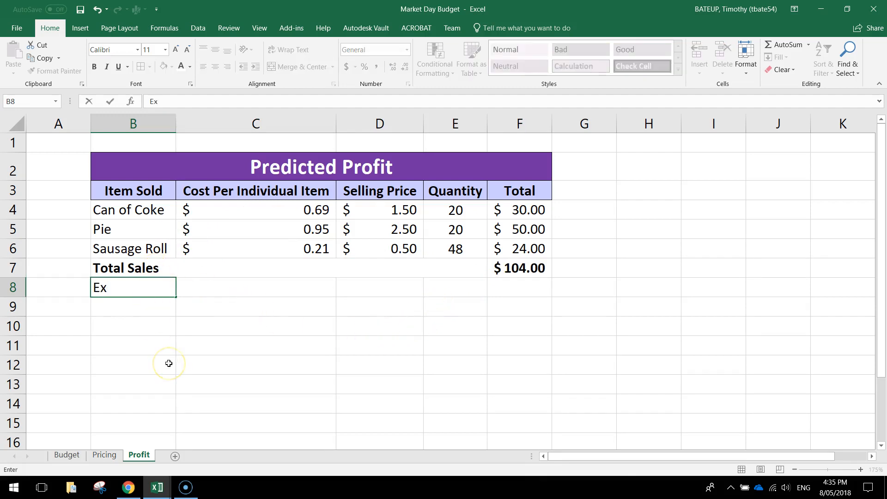
pyautogui.write('penses')
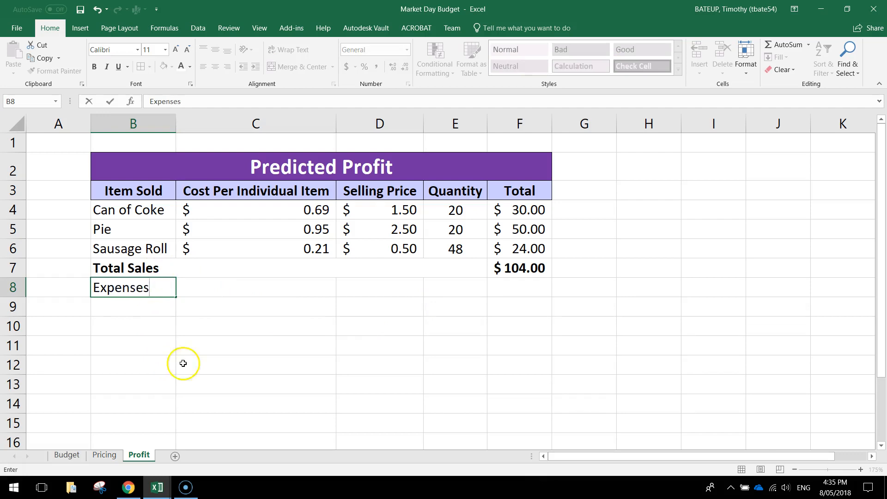
pyautogui.click(238, 357)
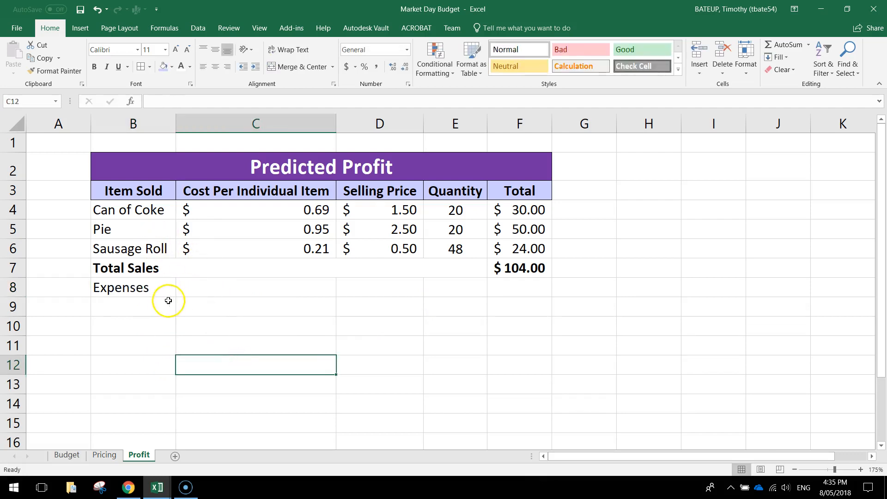
pyautogui.click(155, 292)
pyautogui.click(94, 67)
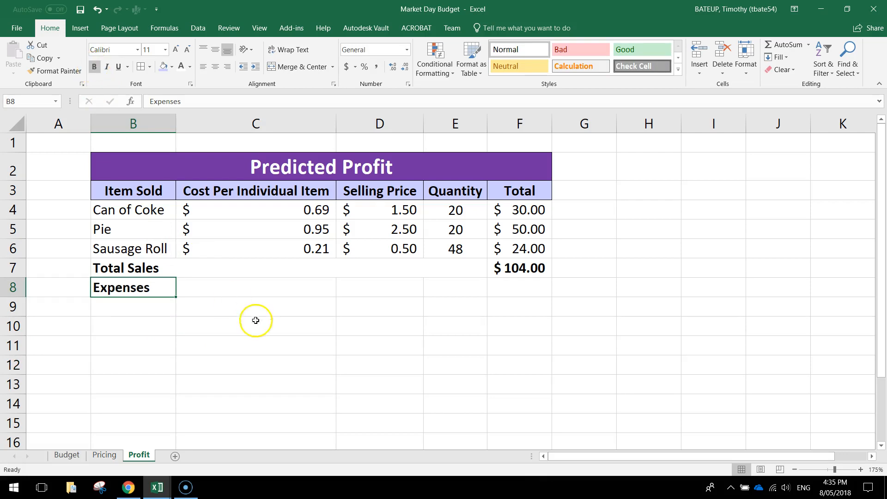
# Look up the total expenses on the Budget sheet and enter 46.75 in F8 of the Profit sheet
pyautogui.click(507, 288)
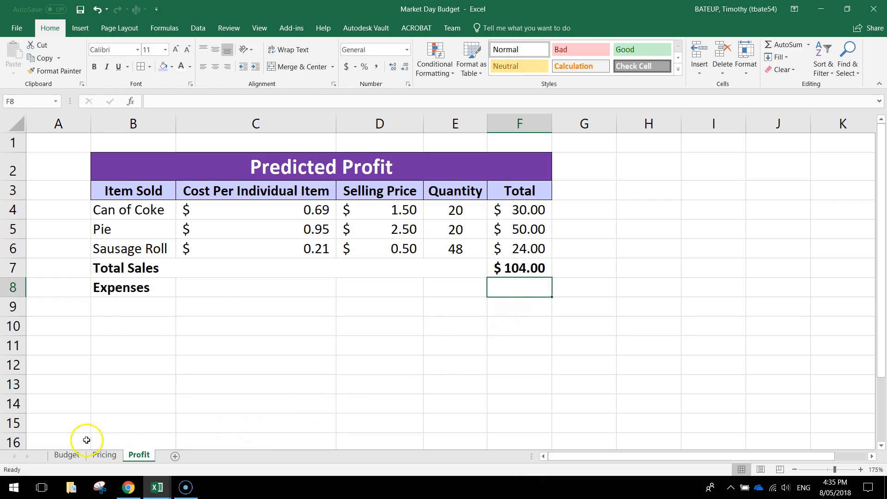
pyautogui.click(72, 454)
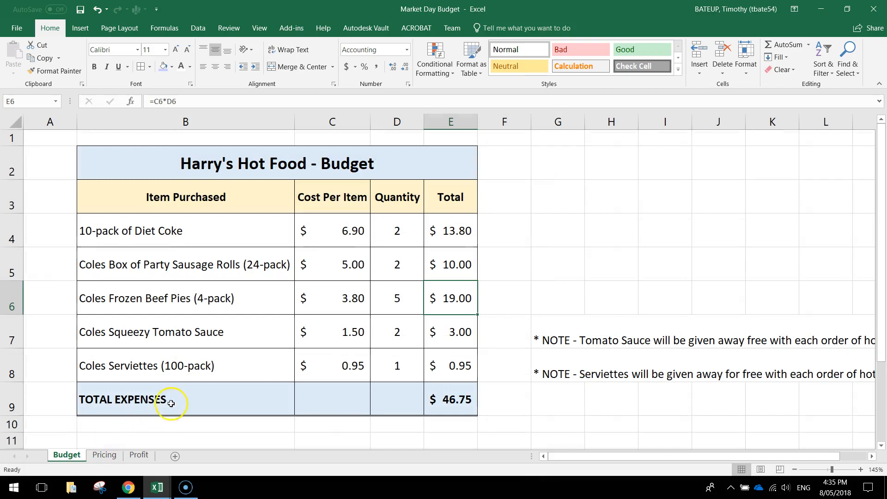
pyautogui.click(451, 402)
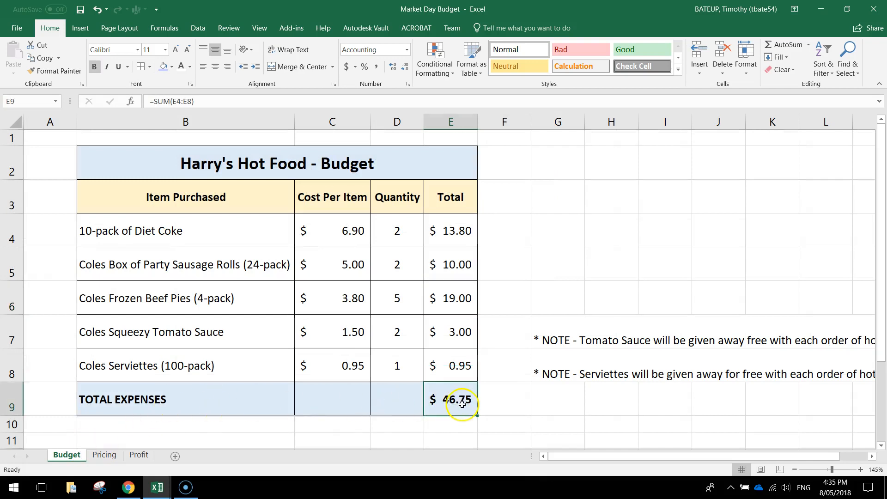
pyautogui.click(141, 454)
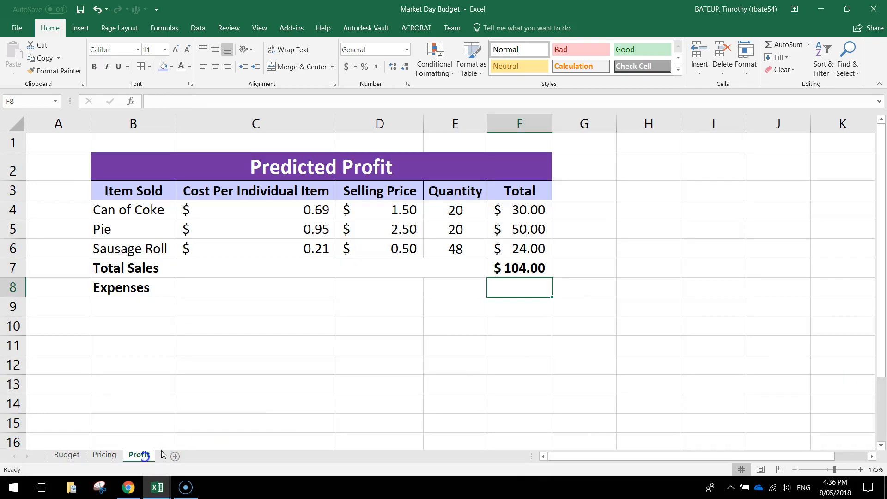
pyautogui.write('46.75')
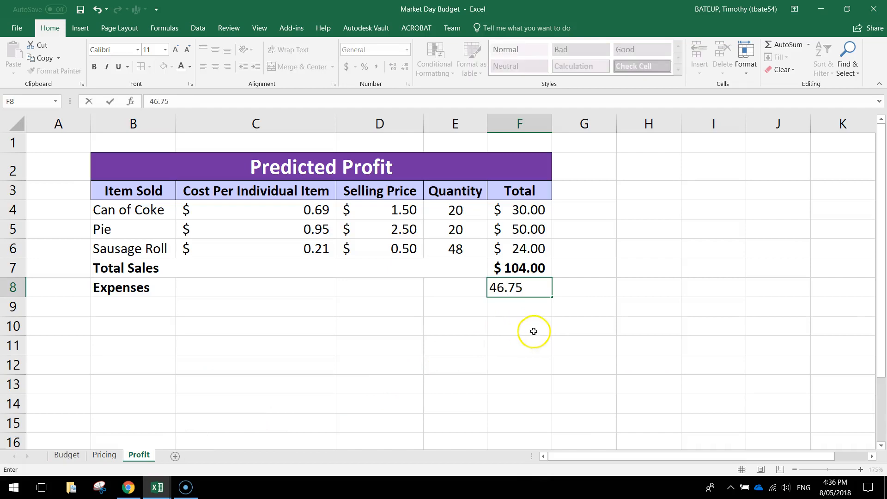
pyautogui.click(531, 330)
# Format the expenses amount in F8 as dollars in the Accounting format and make it bold
pyautogui.click(529, 285)
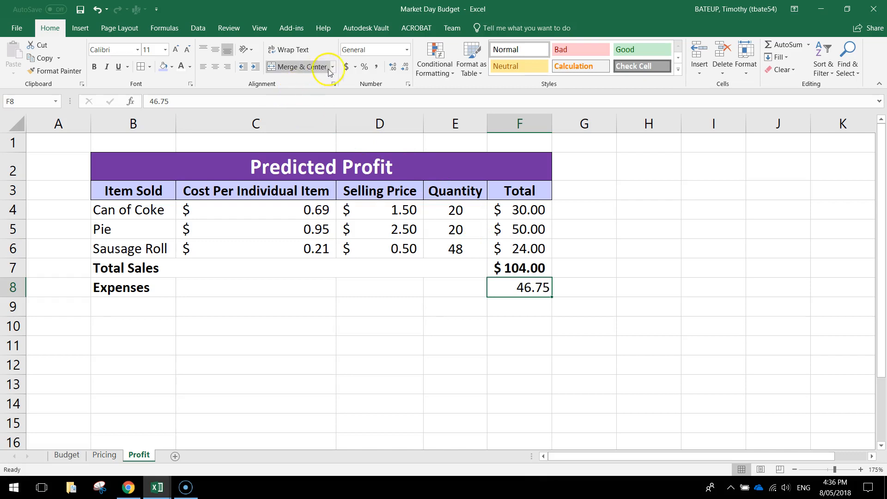
pyautogui.click(346, 66)
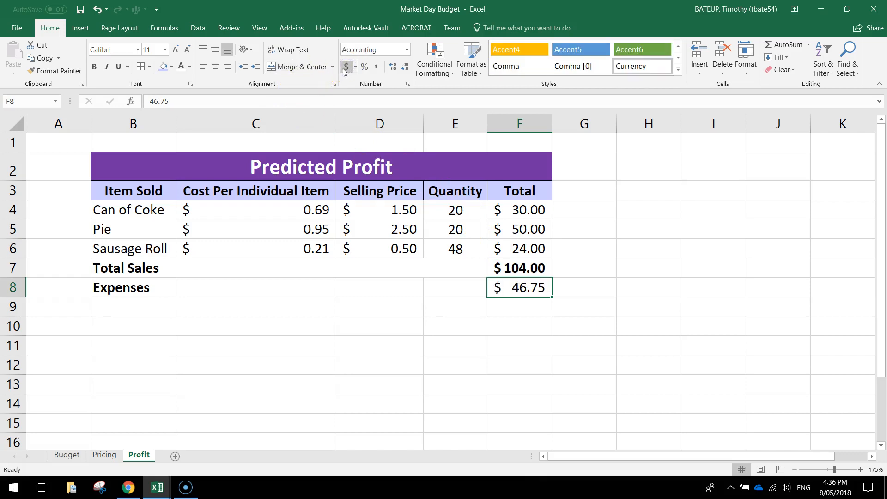
pyautogui.click(95, 67)
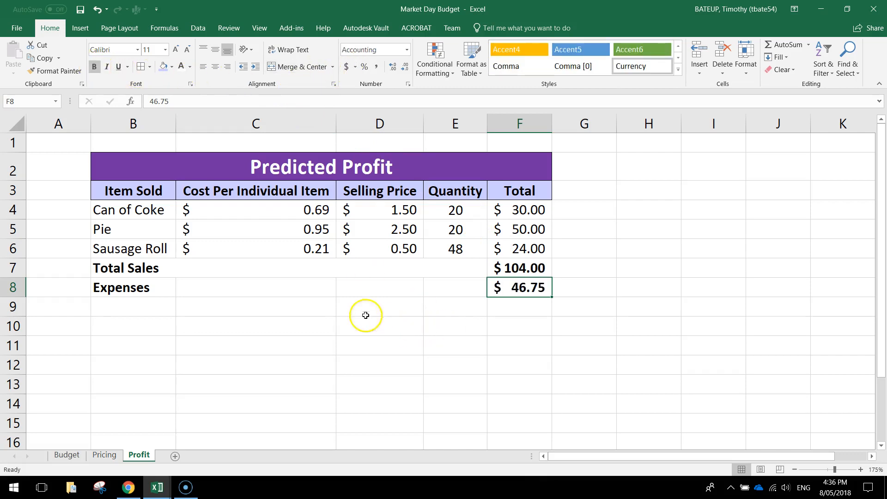
# Merge B8:E8 of the Expenses row into one cell and align its label left and vertically in the middle
pyautogui.click(143, 289)
pyautogui.moveTo(450, 283); pyautogui.dragTo(451, 284)
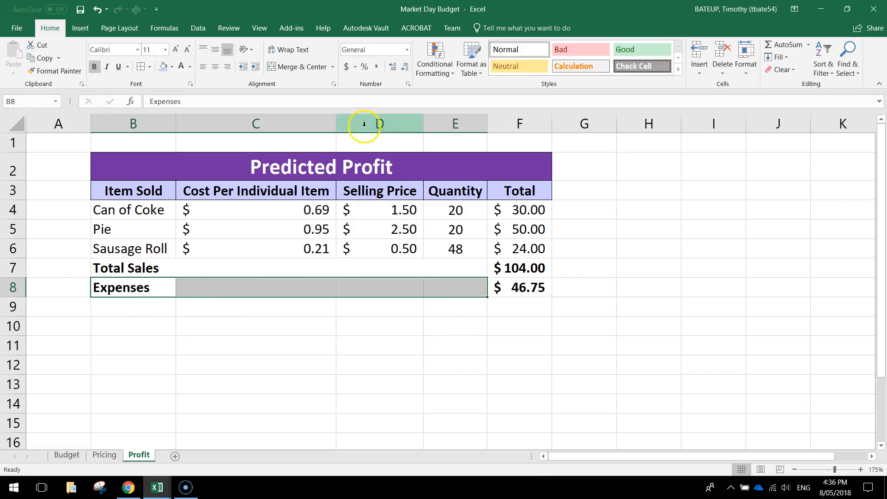
pyautogui.click(297, 66)
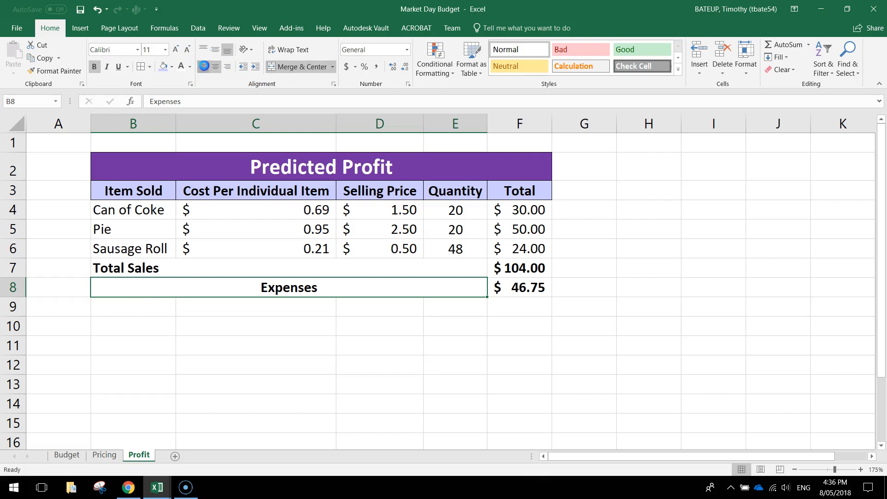
pyautogui.click(203, 66)
pyautogui.click(215, 49)
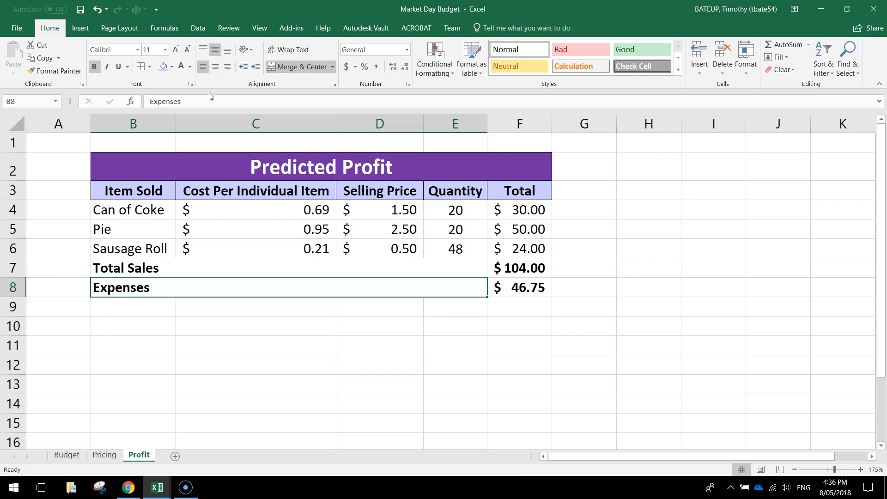
# Add the label PROFIT in B9, directly below Expenses, and make it bold
pyautogui.click(166, 306)
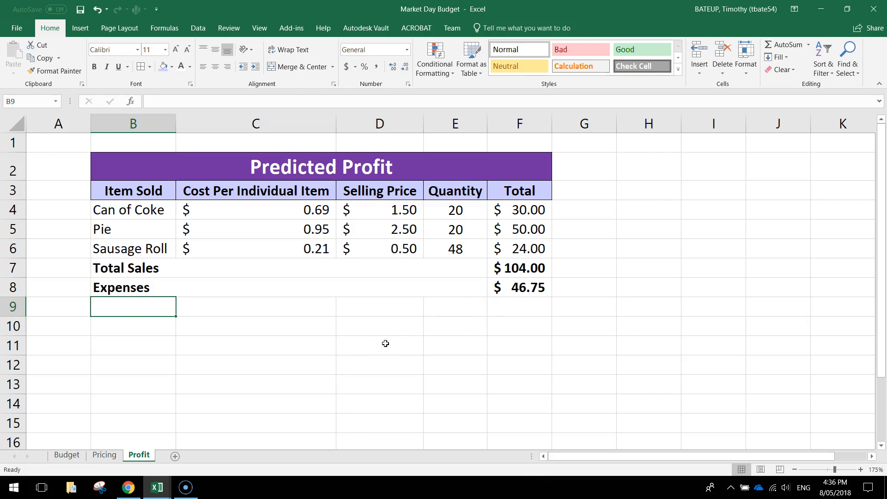
pyautogui.write('PROFIT')
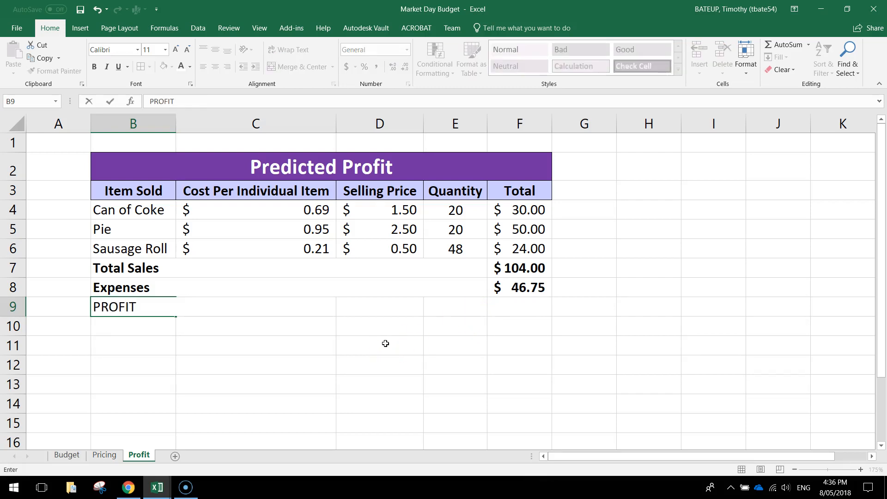
pyautogui.click(184, 360)
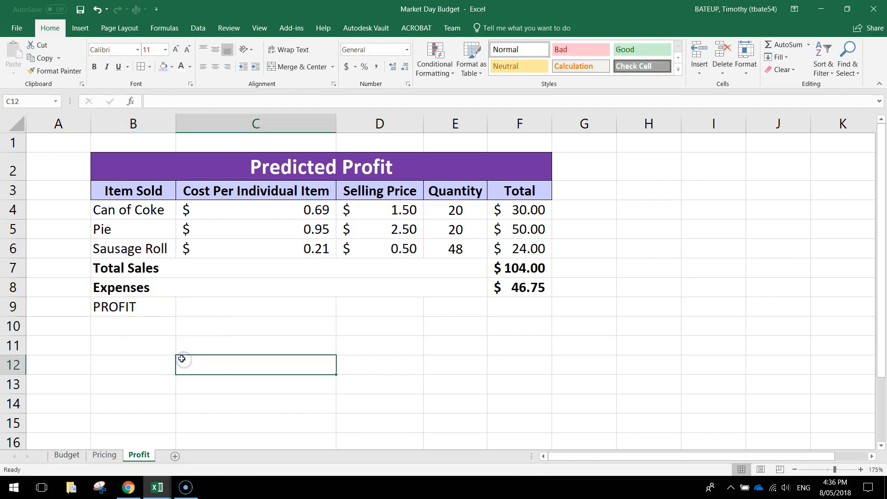
pyautogui.click(154, 310)
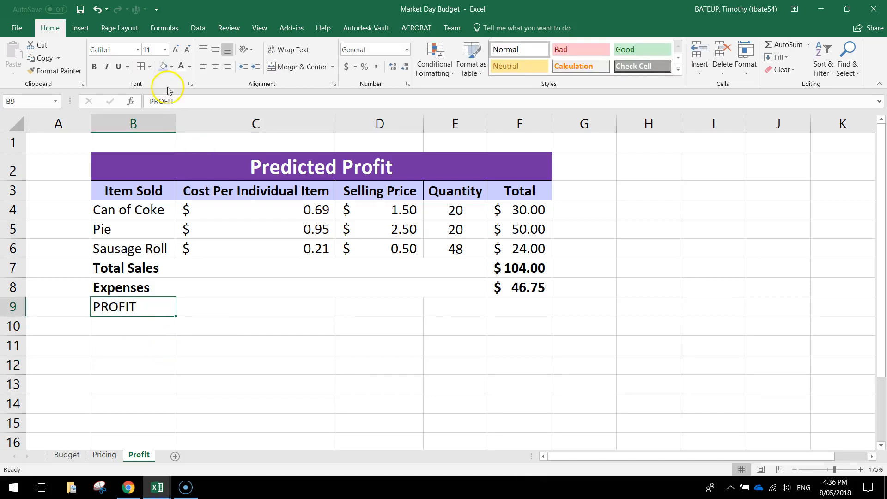
pyautogui.click(94, 67)
# Calculate the profit in F9 by subtracting expenses from total sales with the formula =F7-F8
pyautogui.click(524, 310)
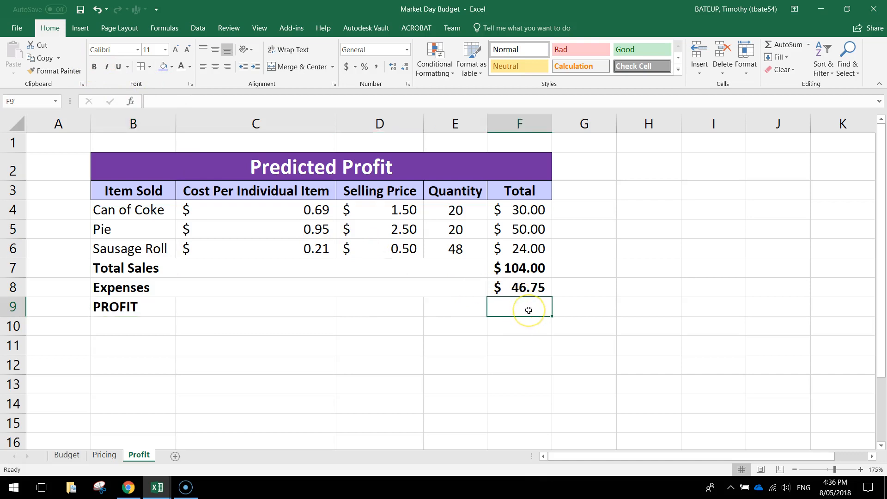
pyautogui.write('=')
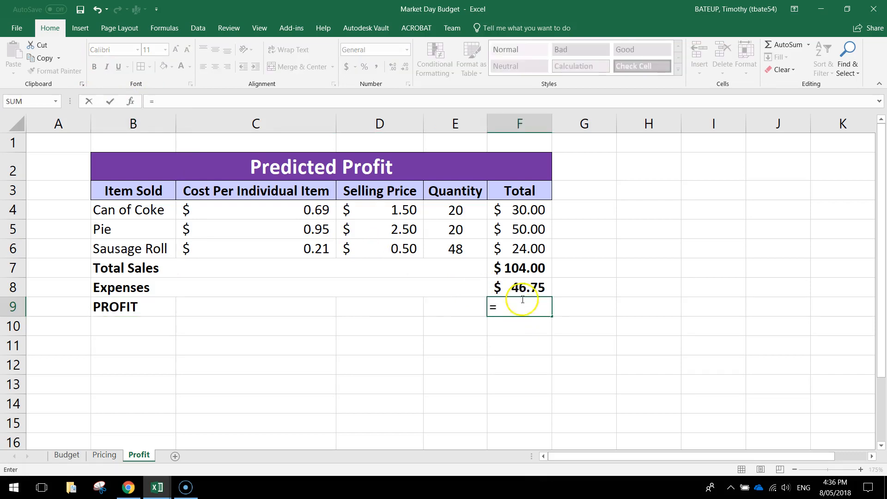
pyautogui.click(530, 267)
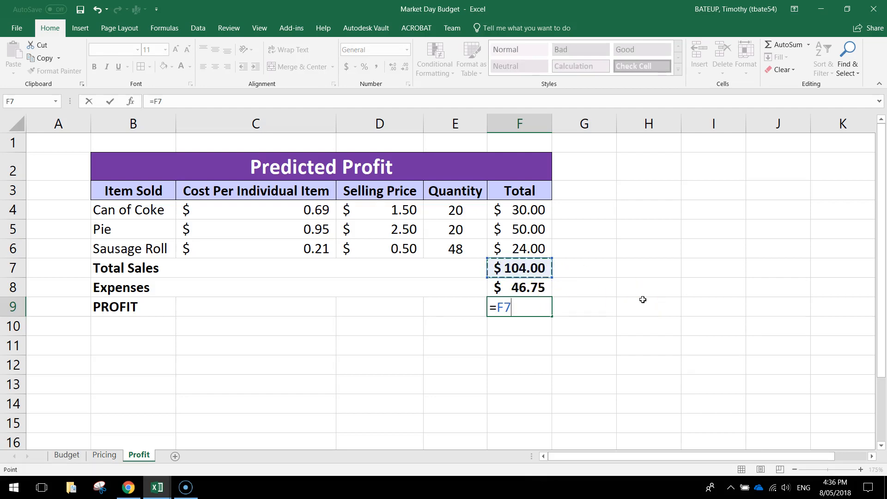
pyautogui.write('-')
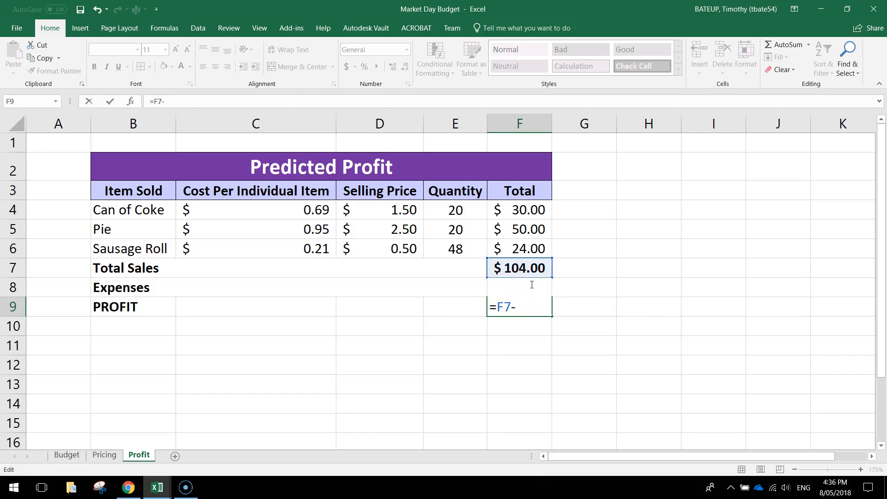
pyautogui.write('F8')
pyautogui.press('Return')
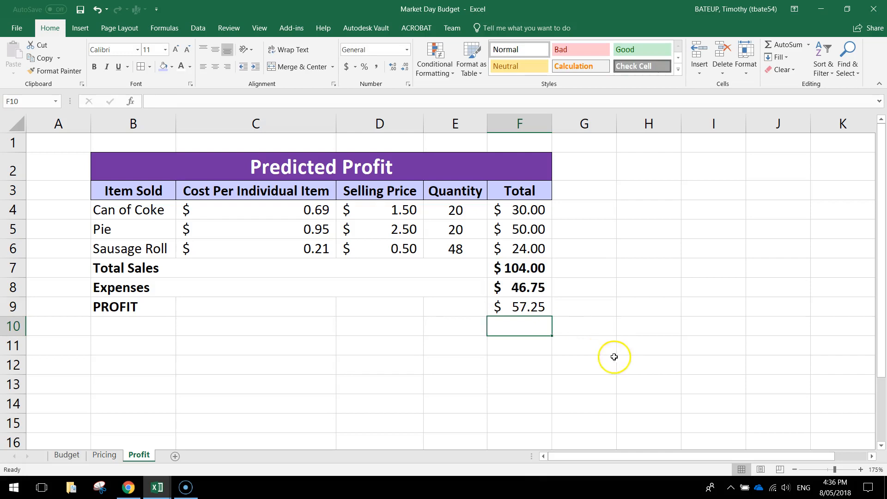
# Fill the PROFIT row, B9:F9, with the light purple used for the column headings
pyautogui.moveTo(531, 307); pyautogui.dragTo(122, 306)
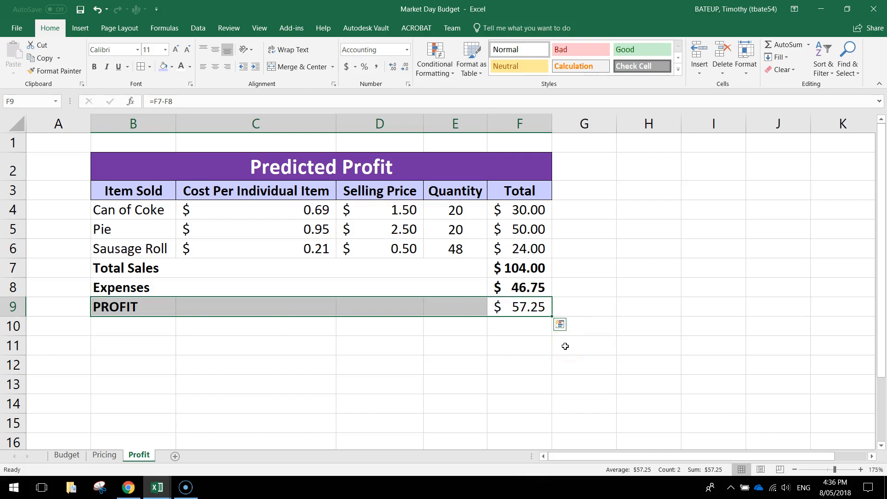
pyautogui.click(162, 66)
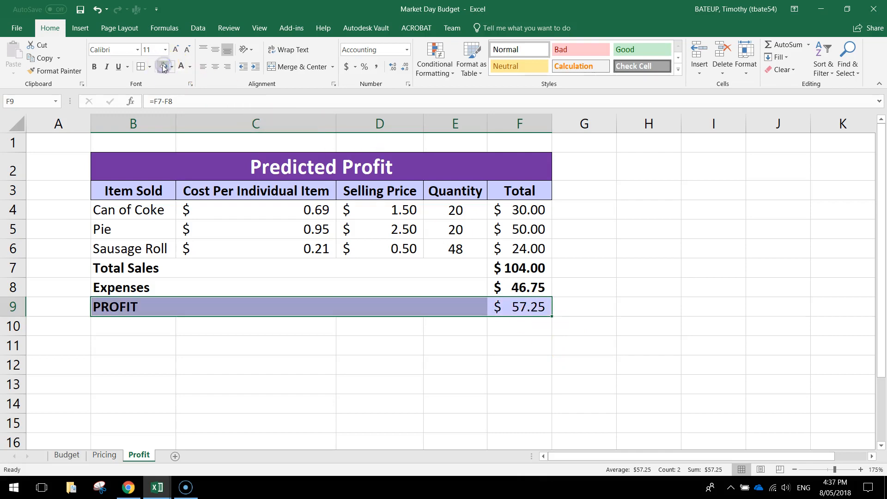
# Make the profit amount in F9 bold
pyautogui.click(518, 306)
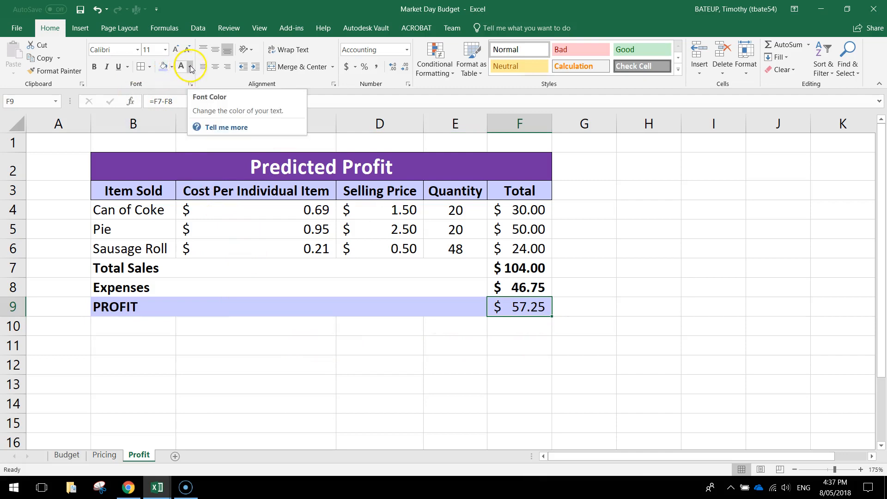
pyautogui.click(94, 67)
pyautogui.click(191, 327)
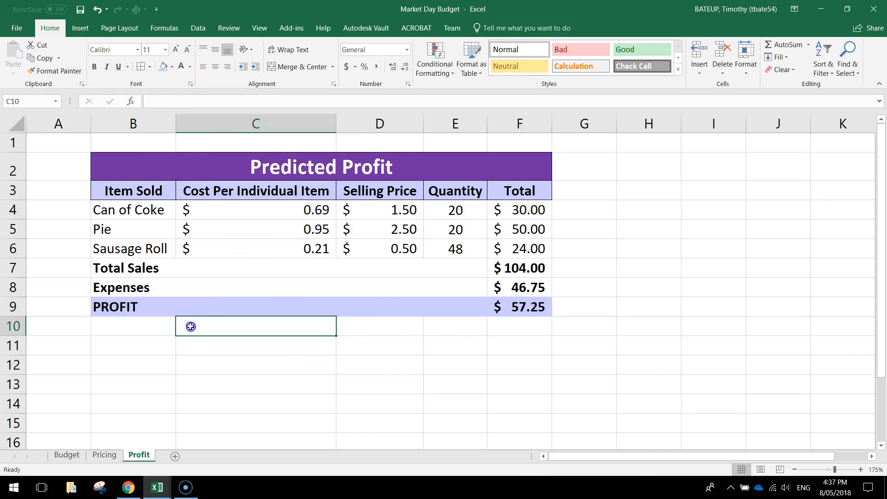
# Apply all borders to the whole Predicted Profit table, from the title in B2 through F9
pyautogui.moveTo(182, 164); pyautogui.dragTo(208, 305)
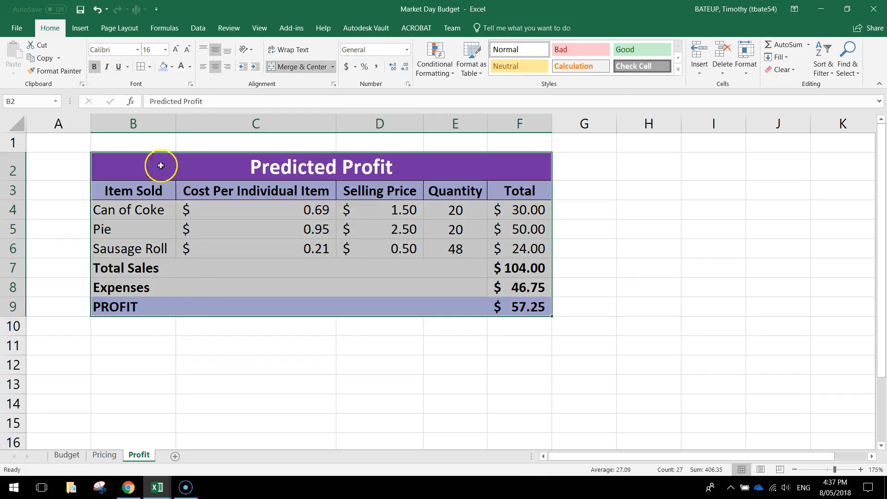
pyautogui.click(149, 66)
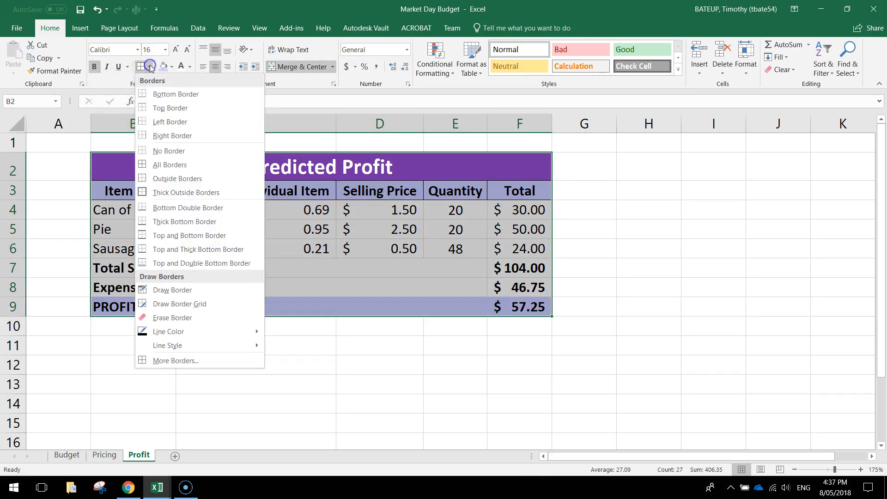
pyautogui.click(172, 165)
pyautogui.click(272, 359)
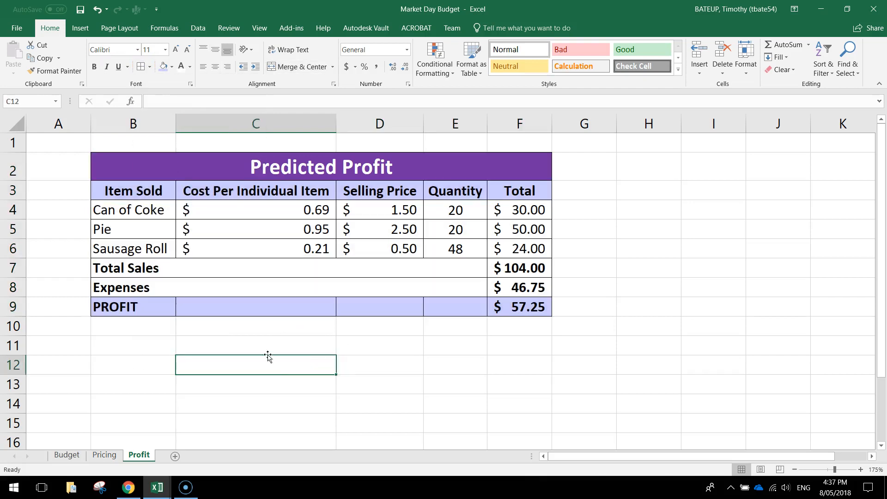
# Merge B9:E9 of the PROFIT row into one cell and align its label left and vertically in the middle
pyautogui.moveTo(145, 305); pyautogui.dragTo(440, 305)
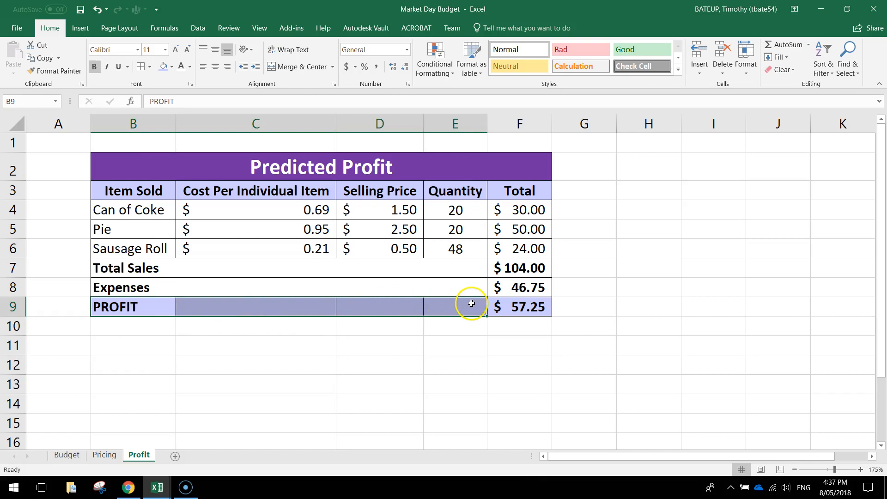
pyautogui.click(298, 66)
pyautogui.click(203, 67)
pyautogui.click(214, 50)
pyautogui.click(269, 370)
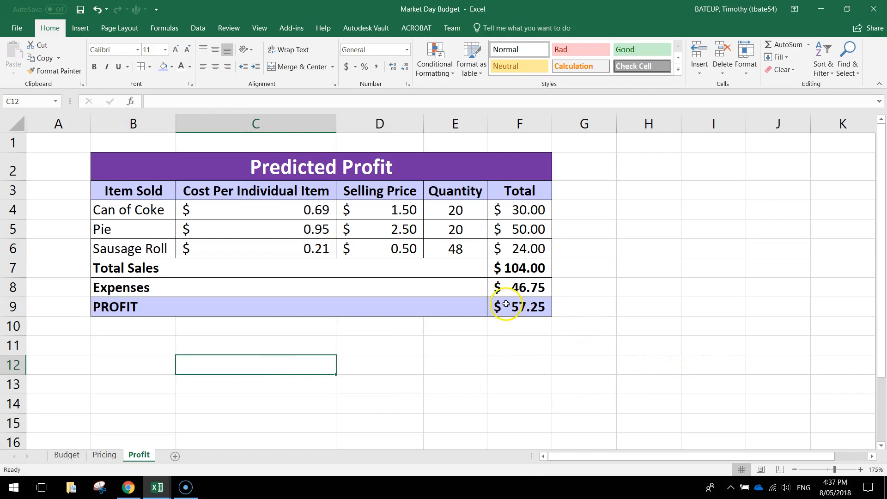
# Add a bottom double border beneath the PROFIT row, B9:F9
pyautogui.moveTo(504, 306); pyautogui.dragTo(444, 307)
pyautogui.click(150, 67)
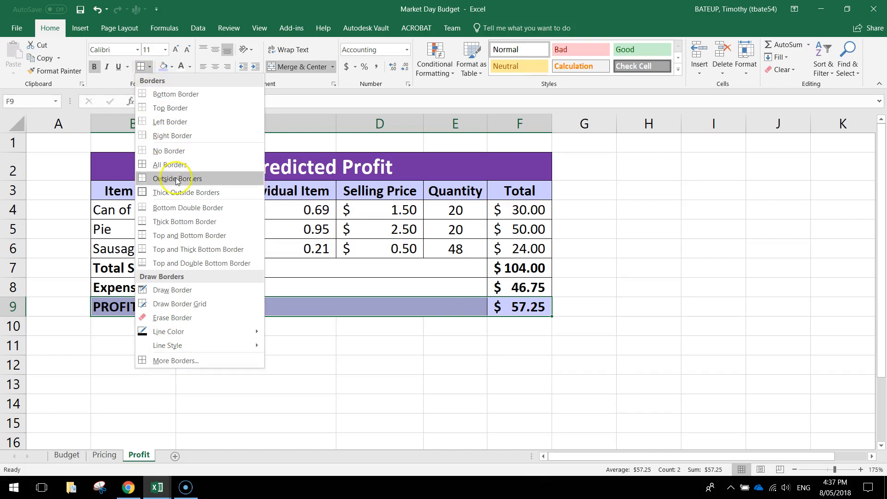
pyautogui.click(234, 208)
pyautogui.click(600, 359)
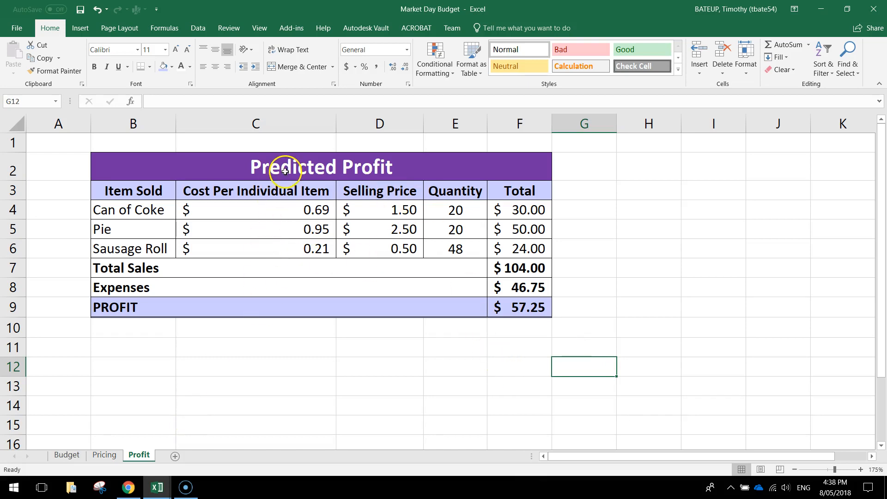
# Look over the Pricing, Budget and Profit sheets, ending on Budget, and save the workbook
pyautogui.click(104, 455)
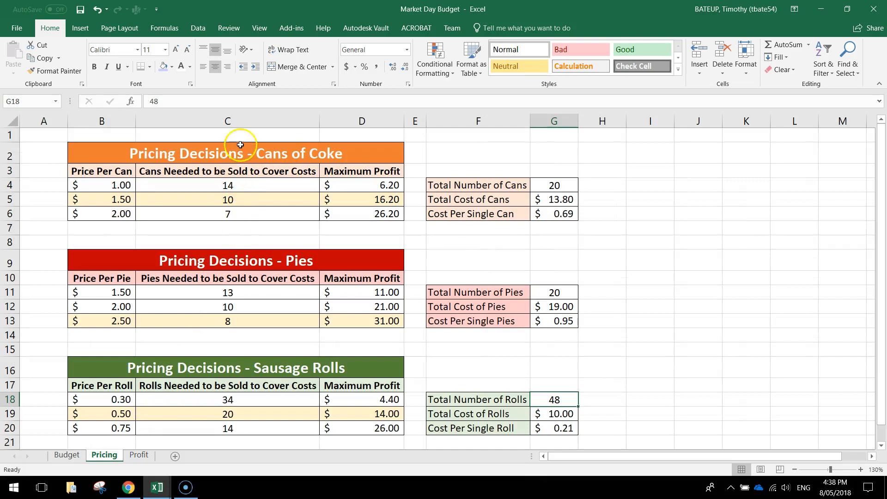
pyautogui.click(67, 454)
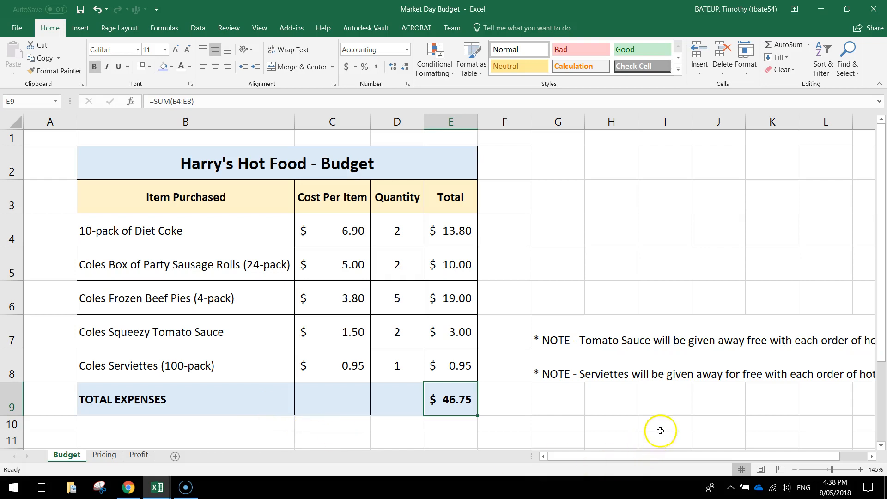
pyautogui.click(105, 455)
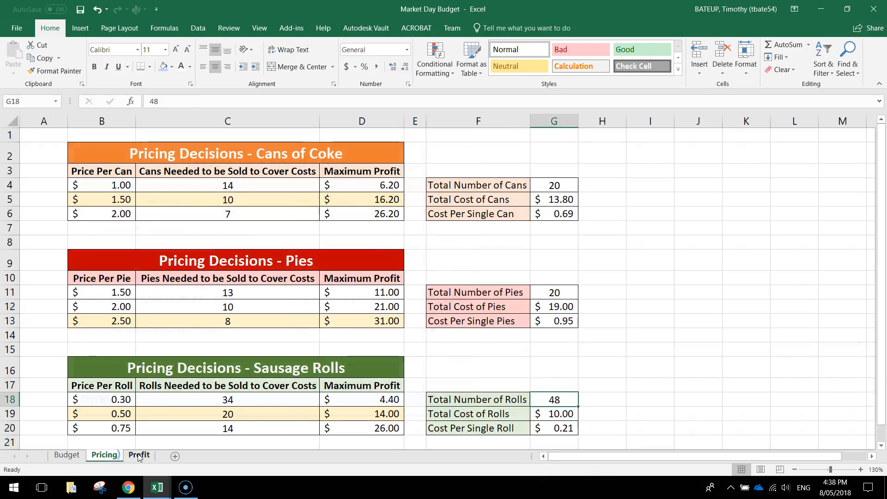
pyautogui.click(139, 455)
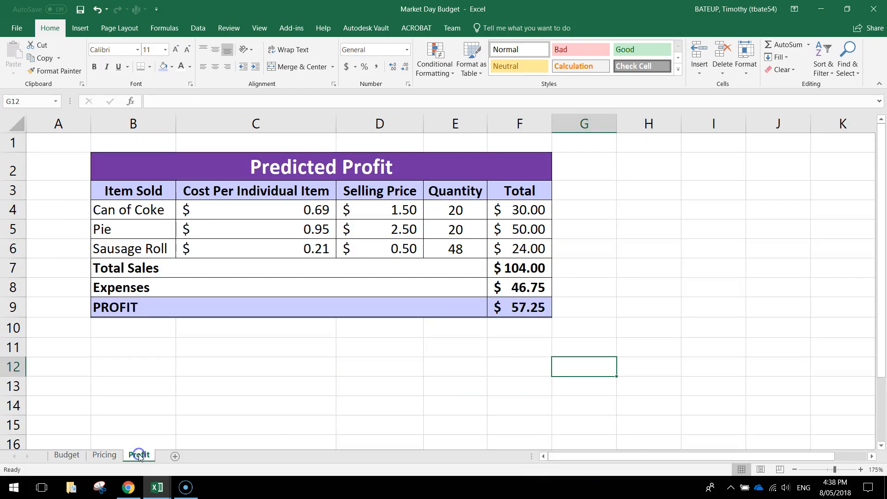
pyautogui.click(112, 455)
pyautogui.click(77, 455)
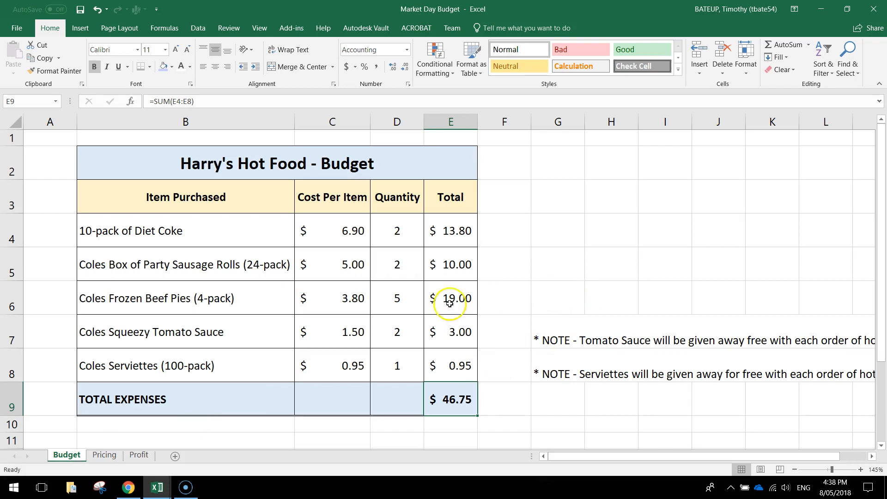
pyautogui.click(82, 11)
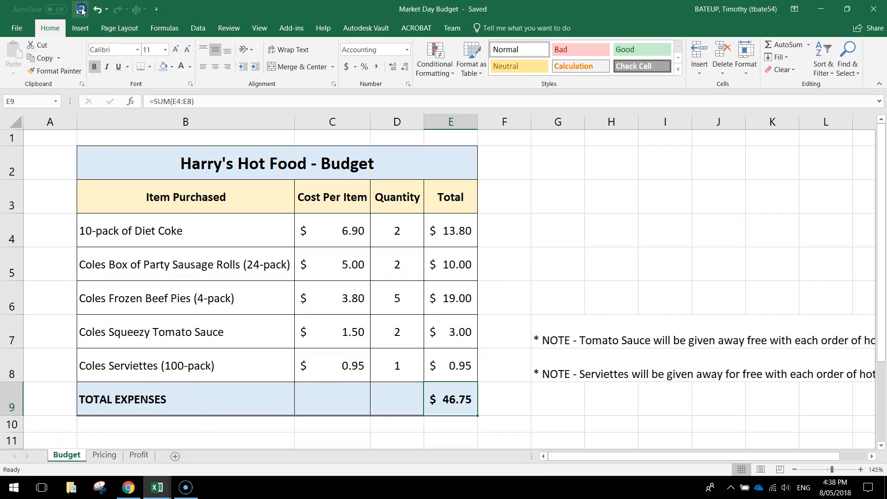